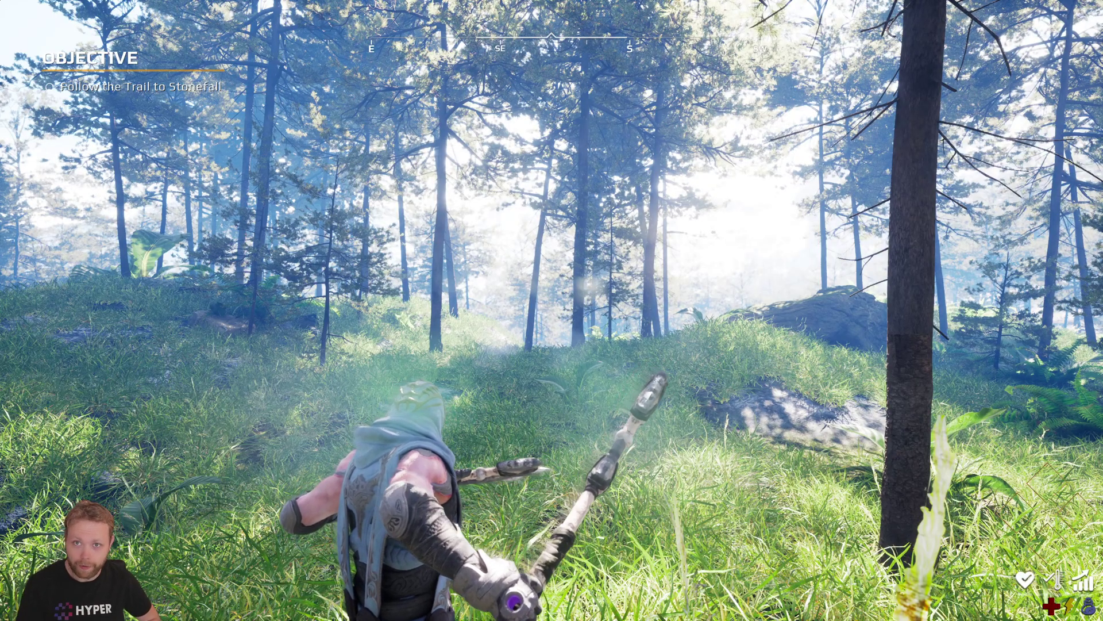
click(552, 310)
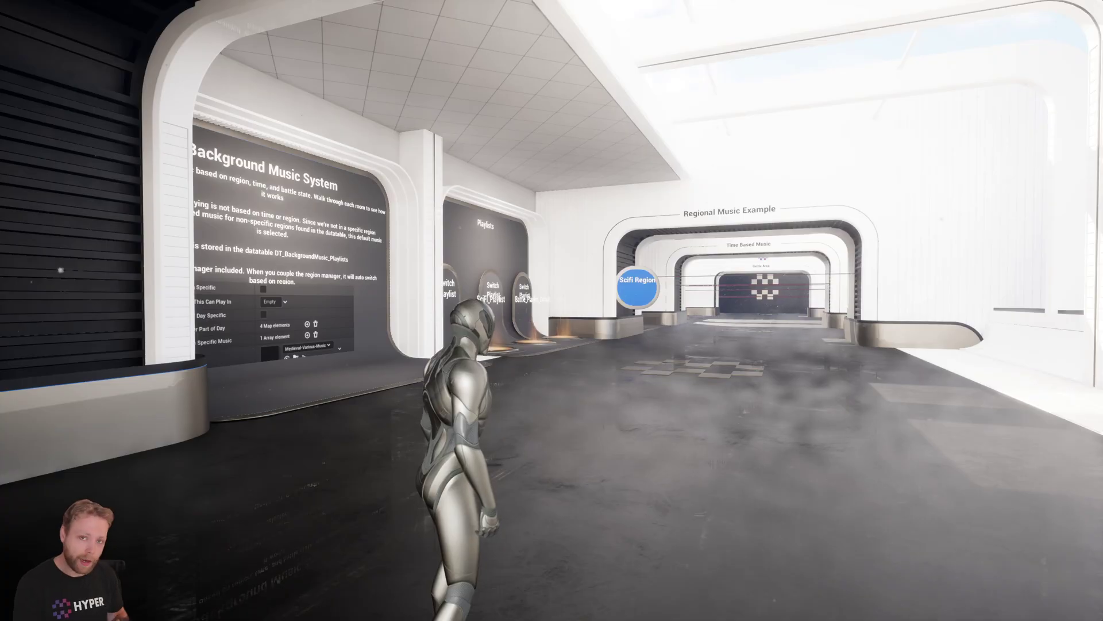
key(w)
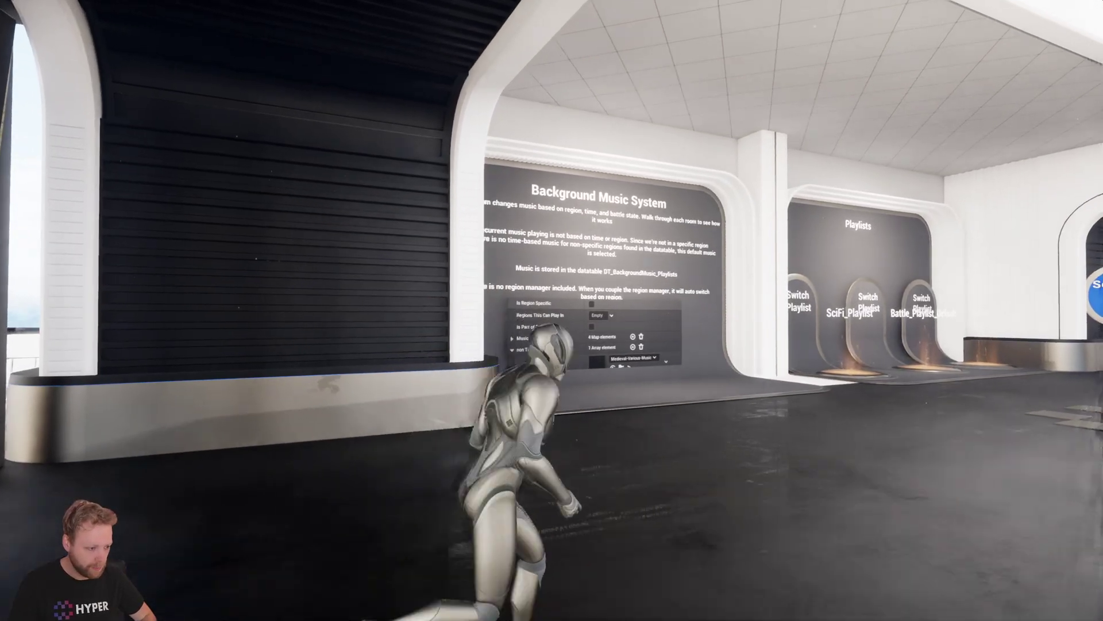
key(d)
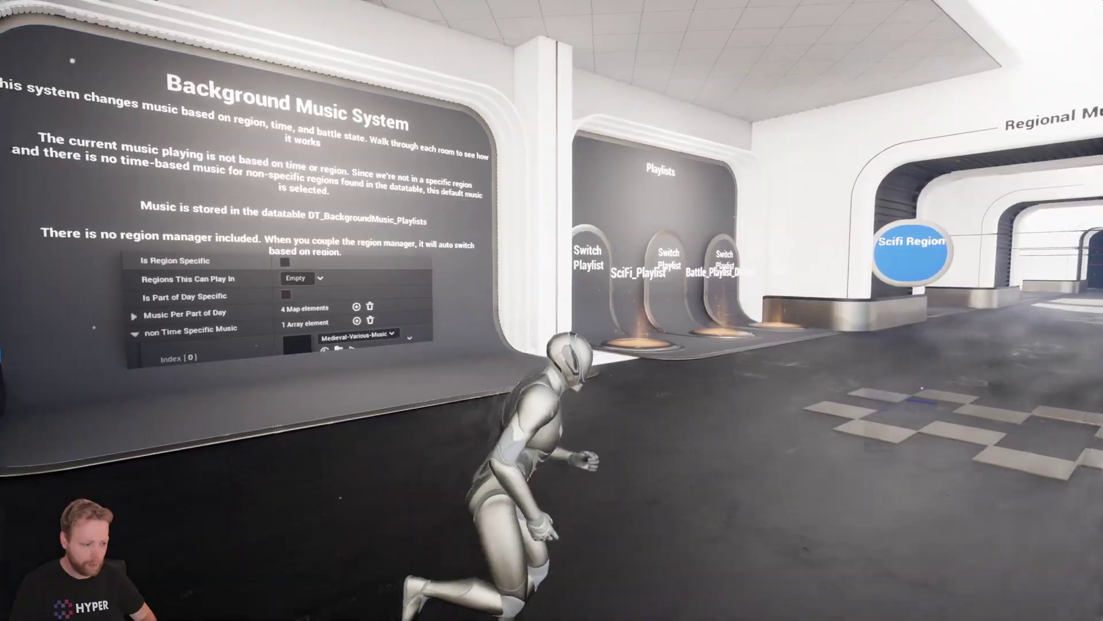
key(s)
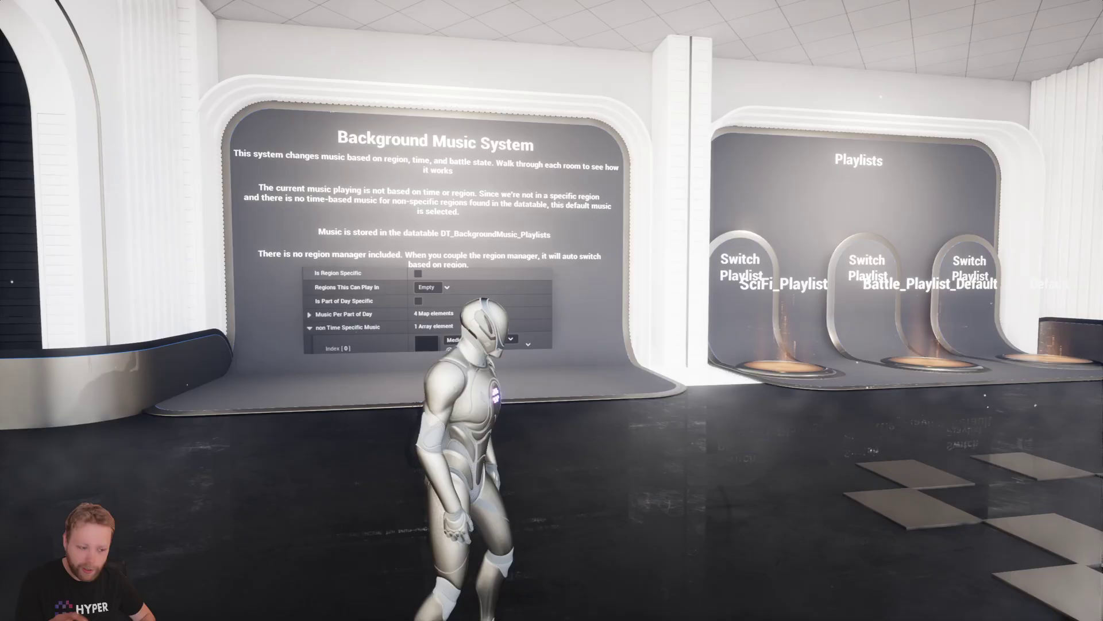
key(d)
key(w)
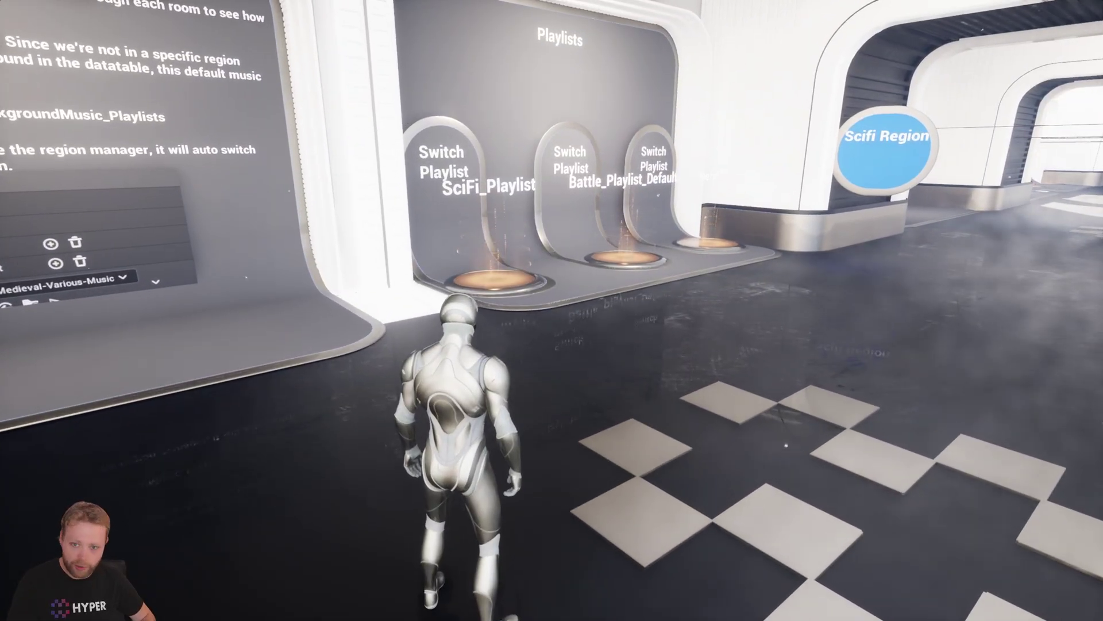
key(d)
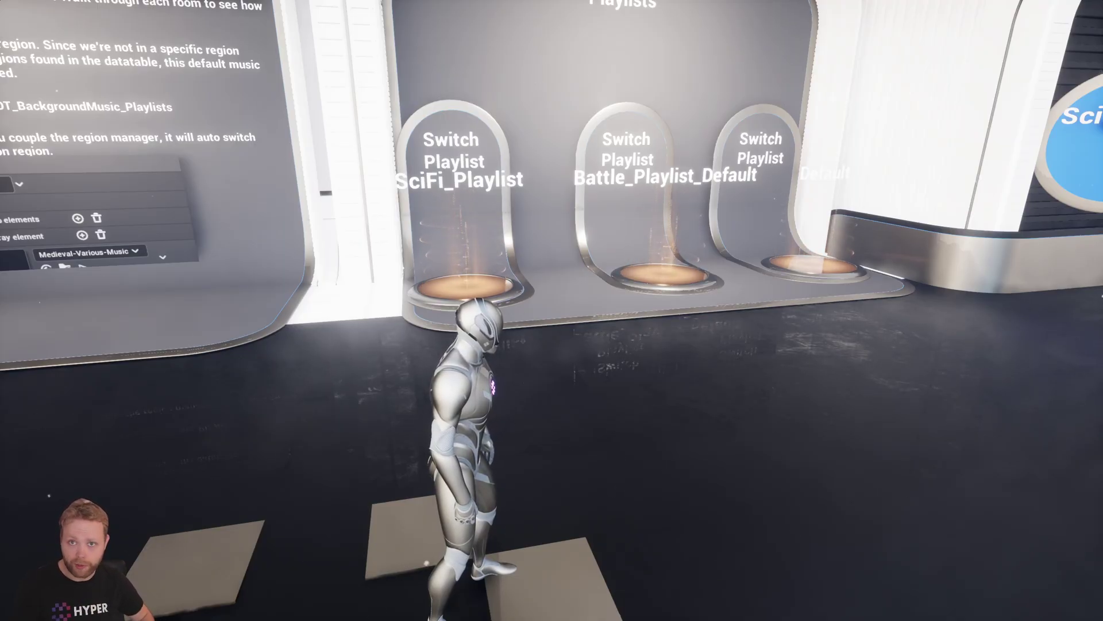
key(w)
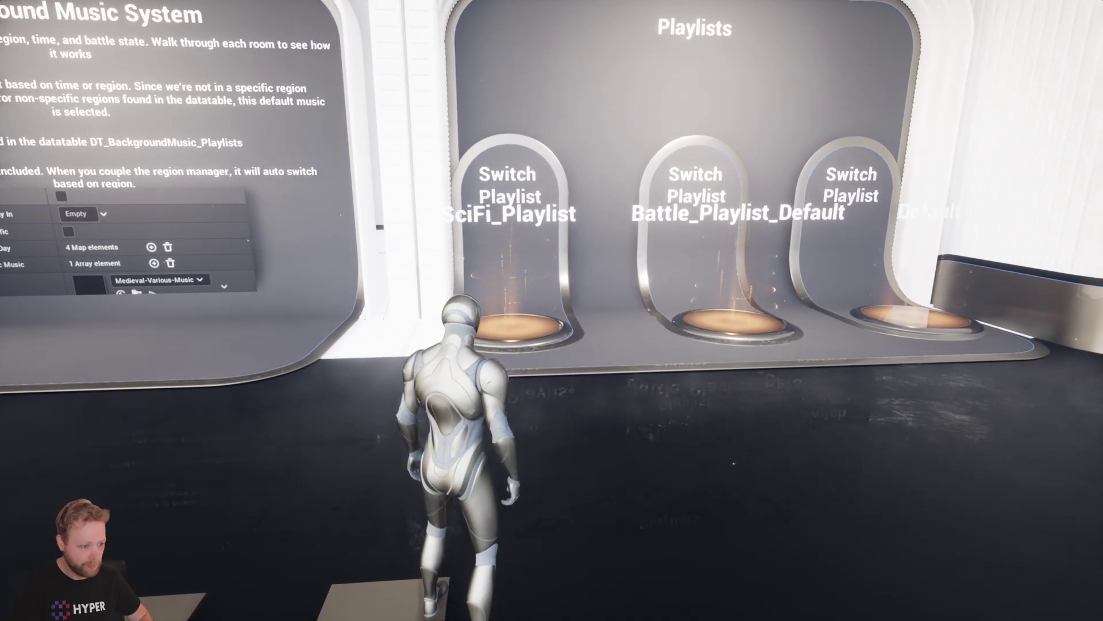
key(d)
key(w)
key(w)
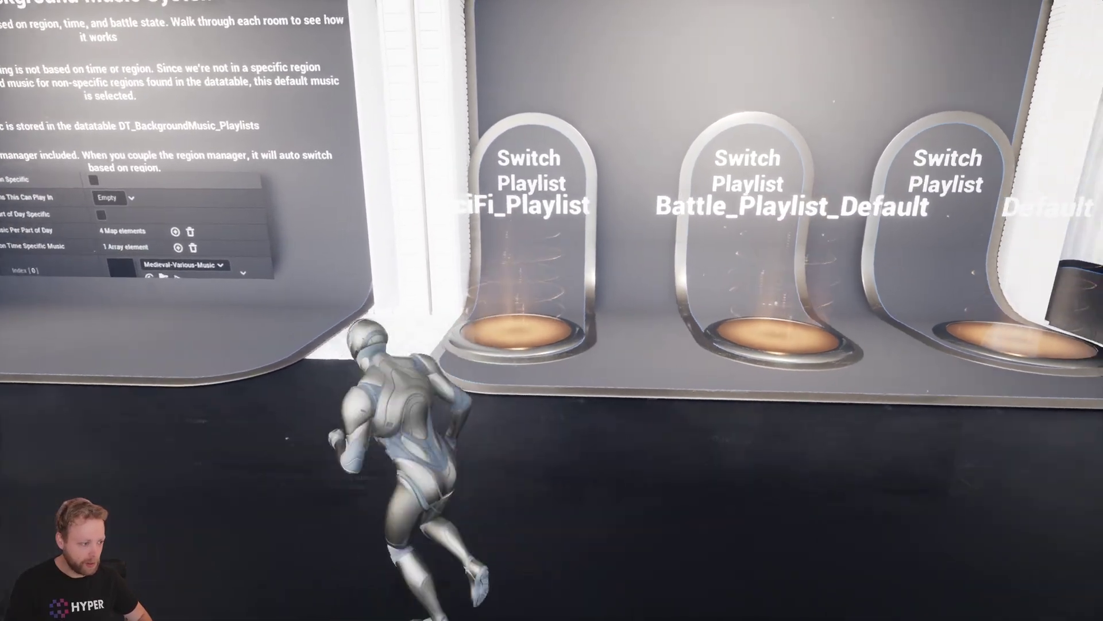
key(s)
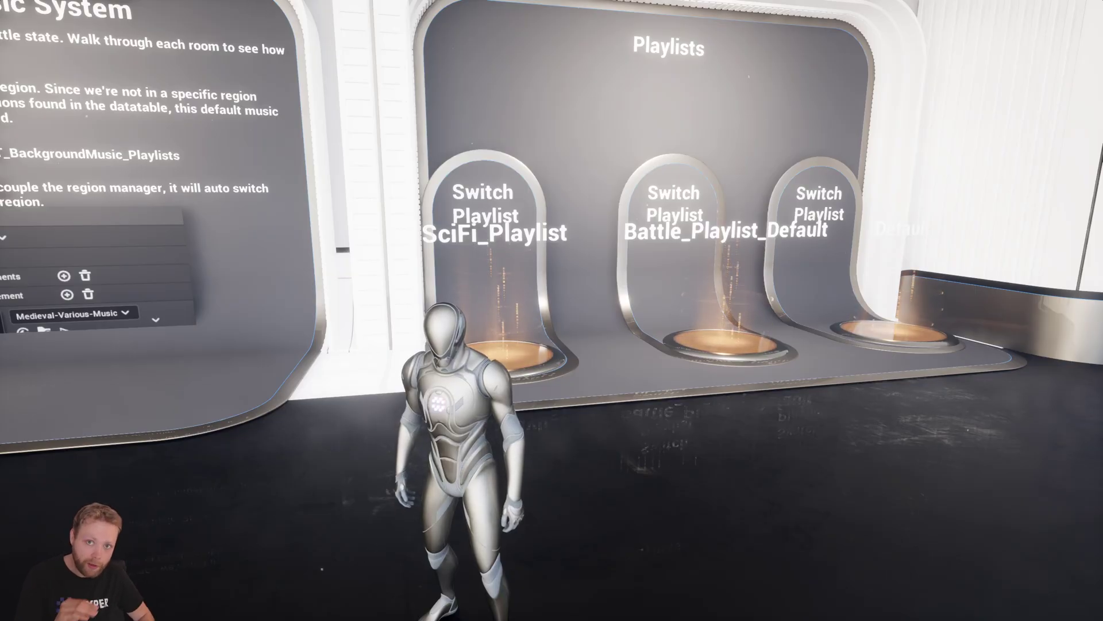
key(w)
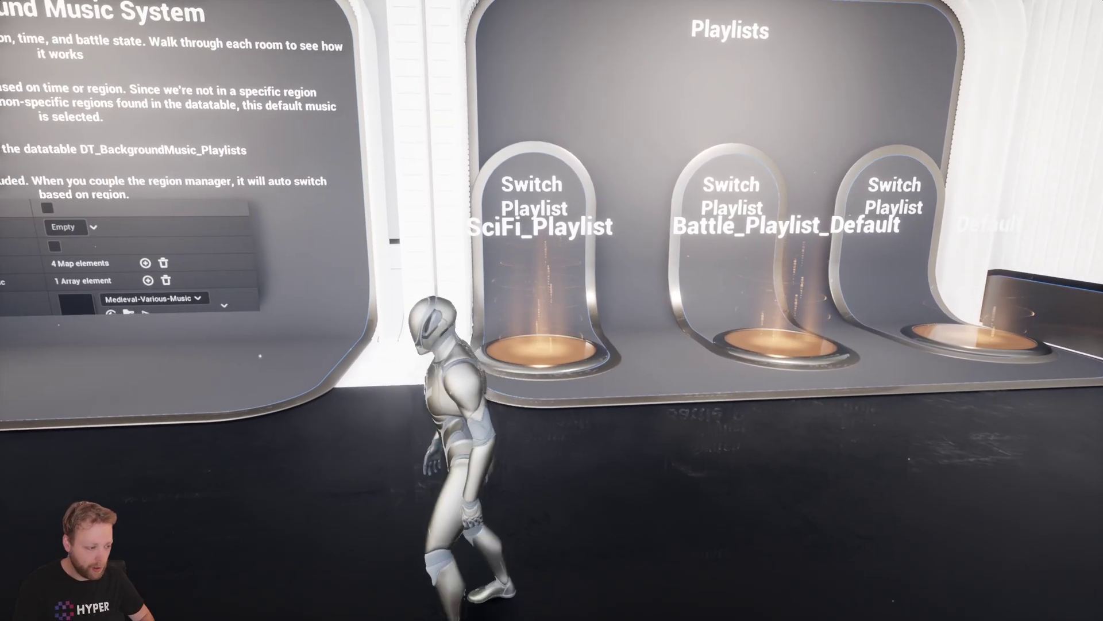
key(s)
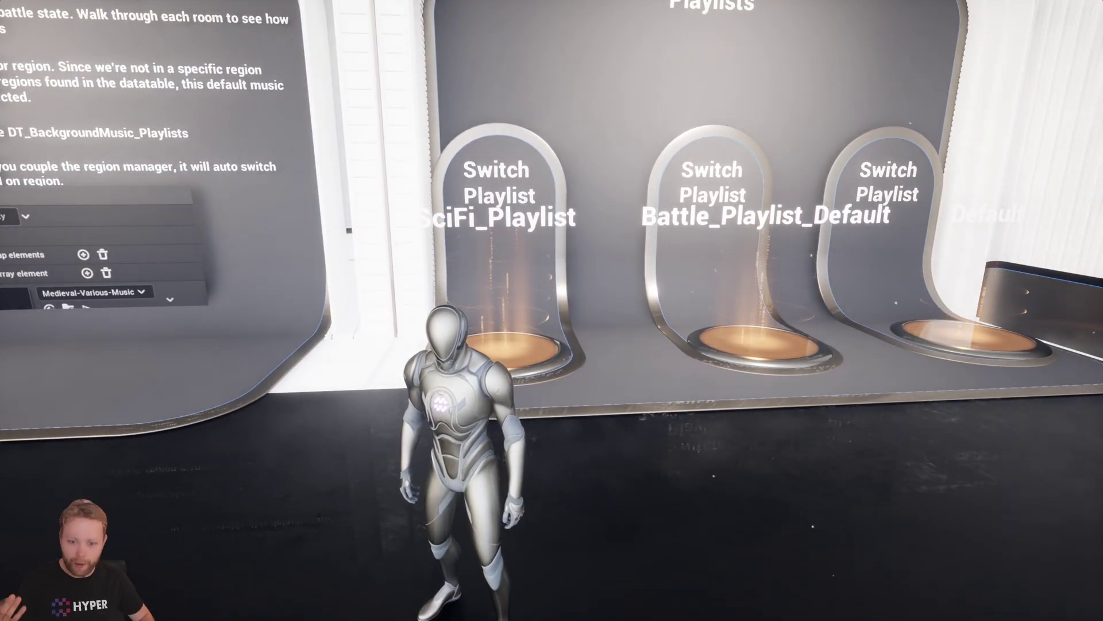
key(d)
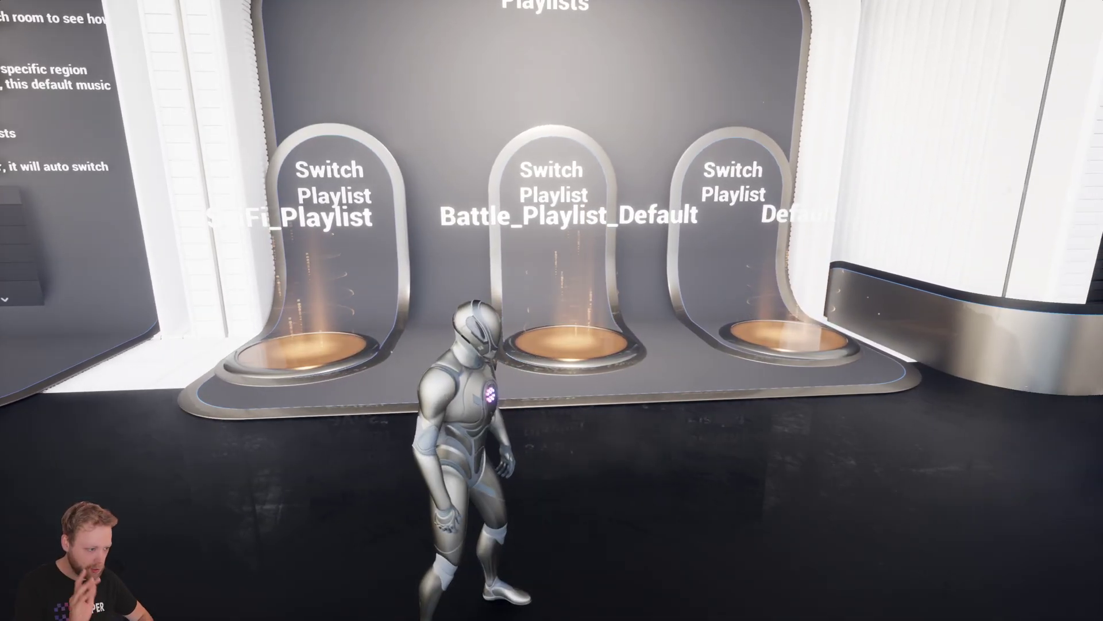
key(w)
key(s)
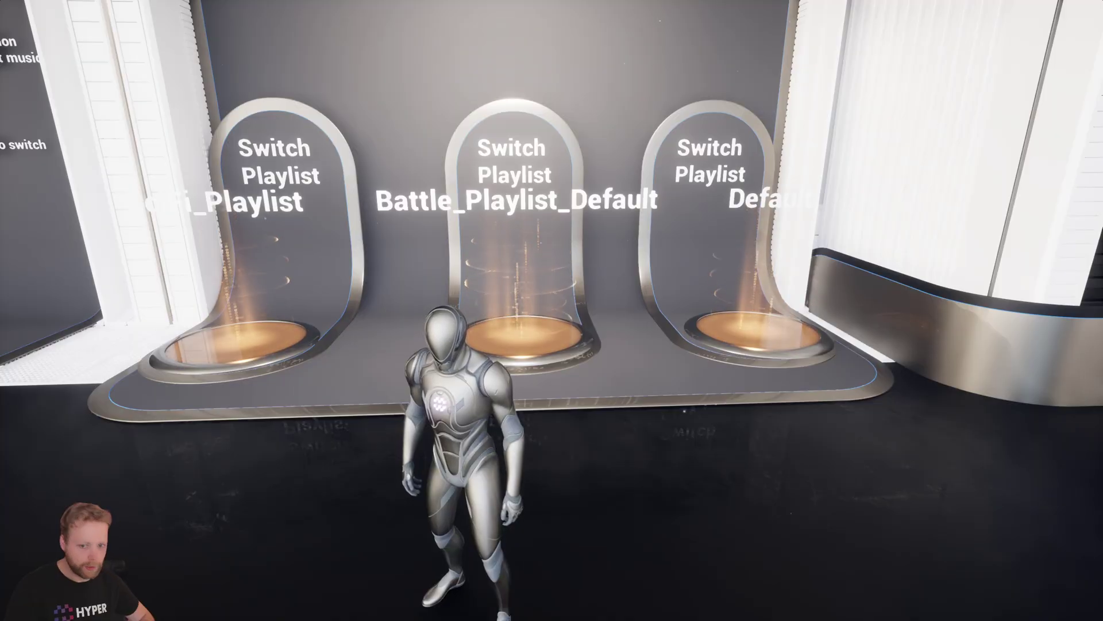
key(d)
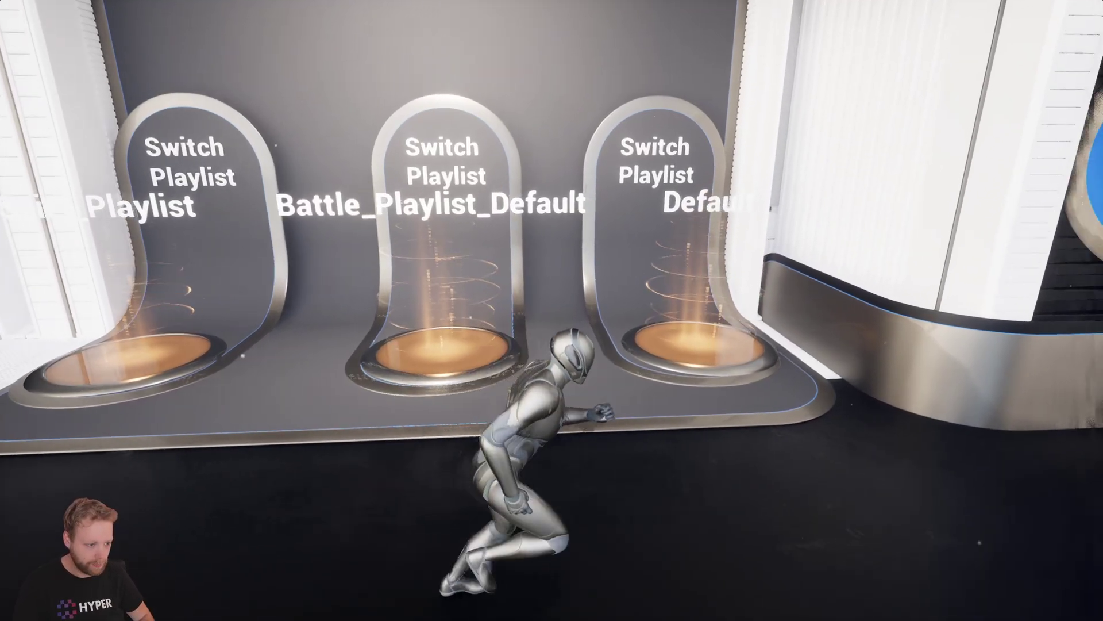
key(w)
key(s)
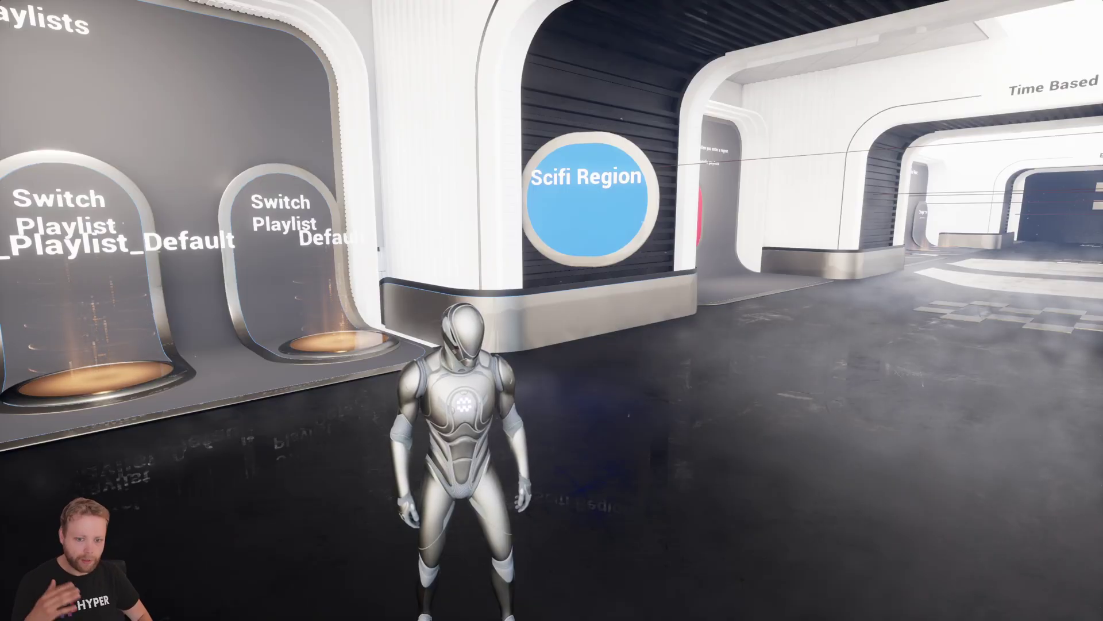
key(s)
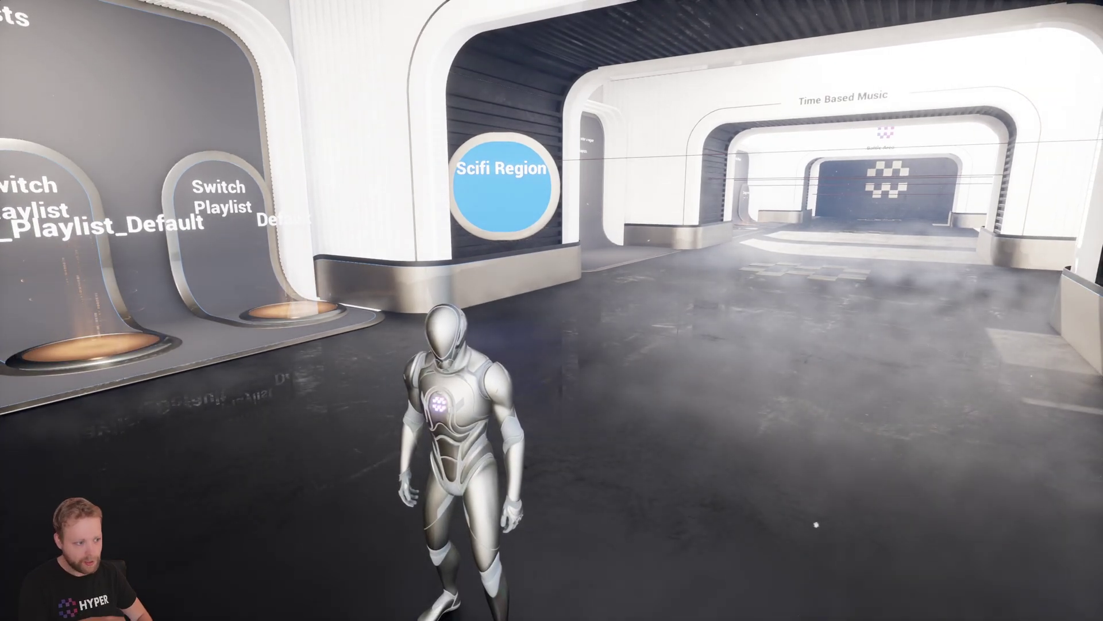
key(w)
key(d)
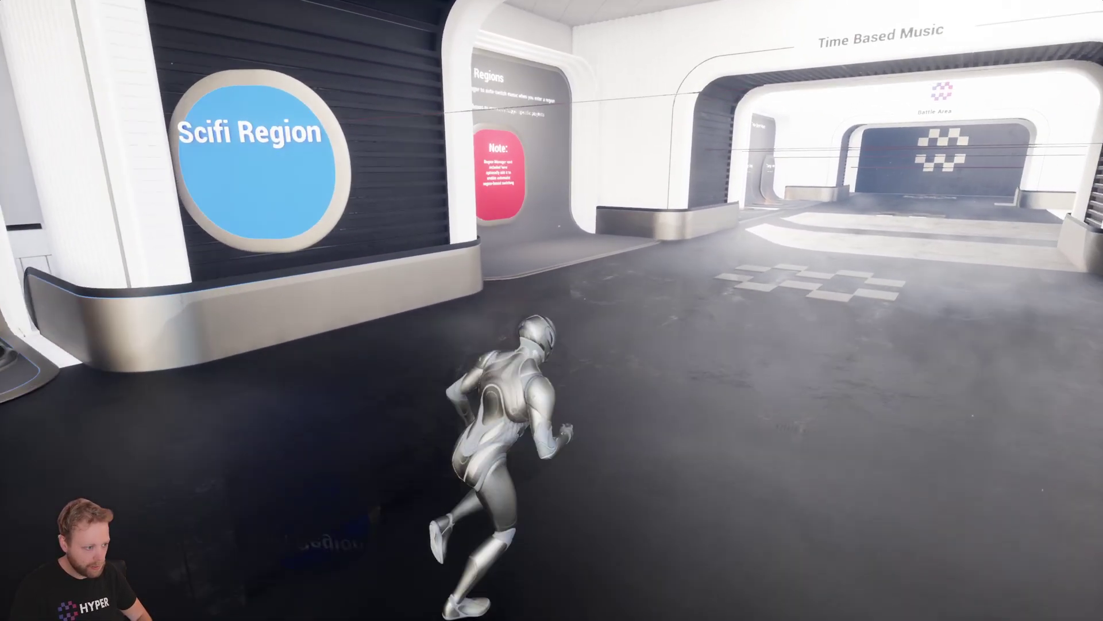
key(w)
key(d)
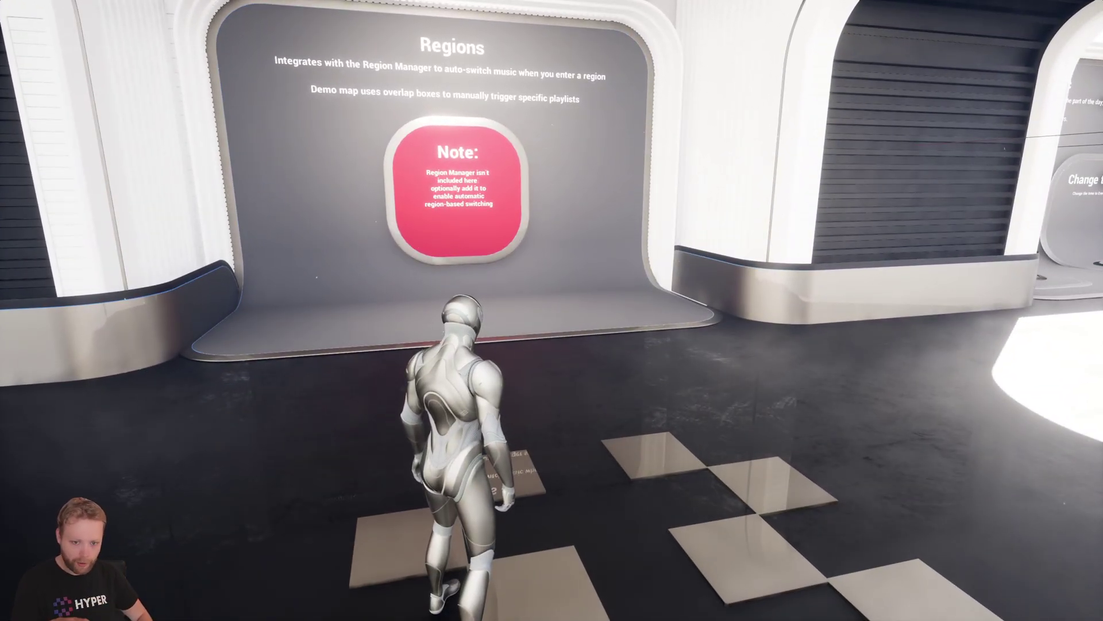
key(a)
key(w)
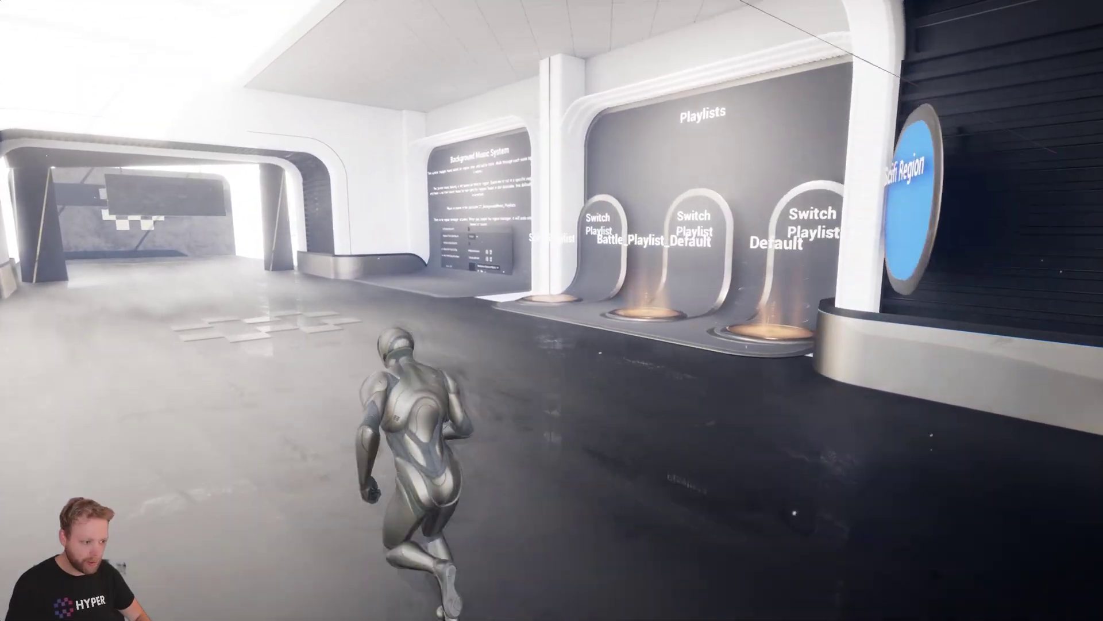
key(a)
key(w)
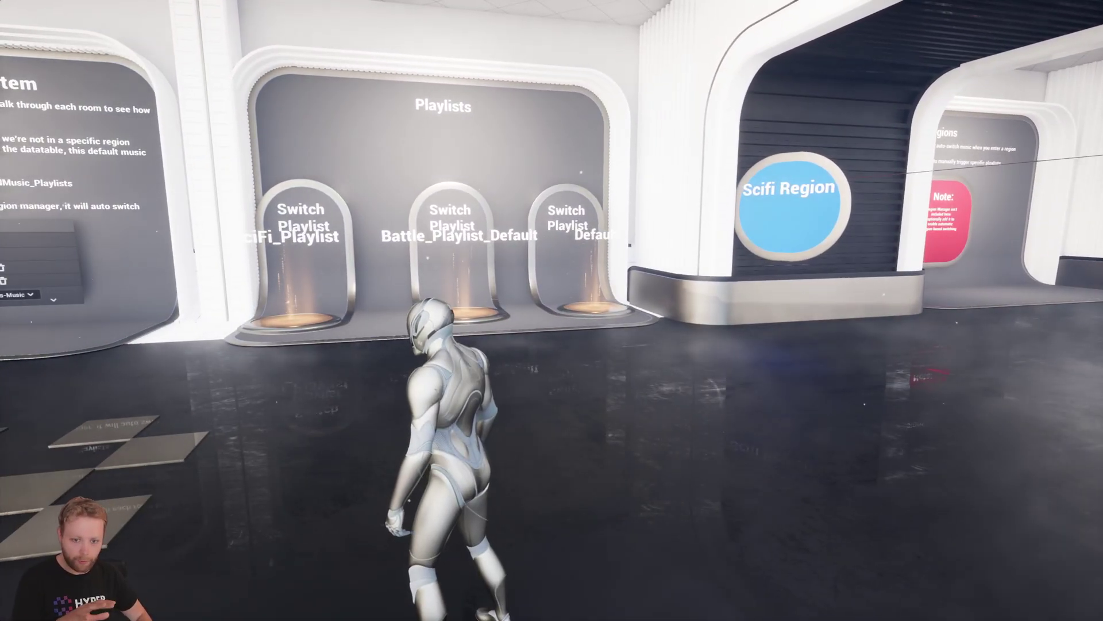
key(a)
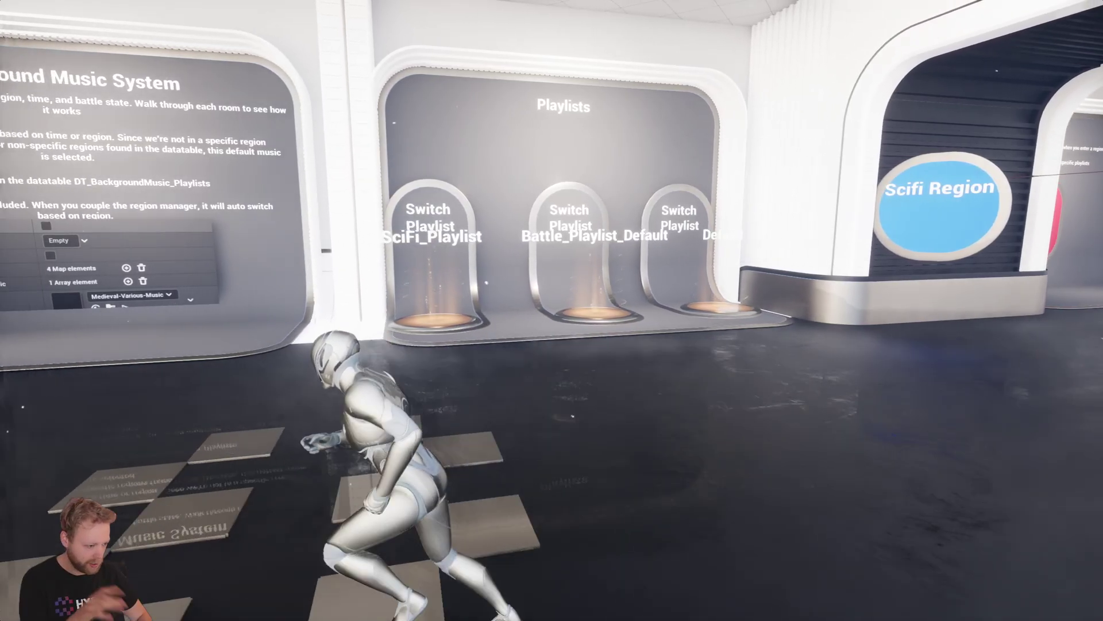
key(d)
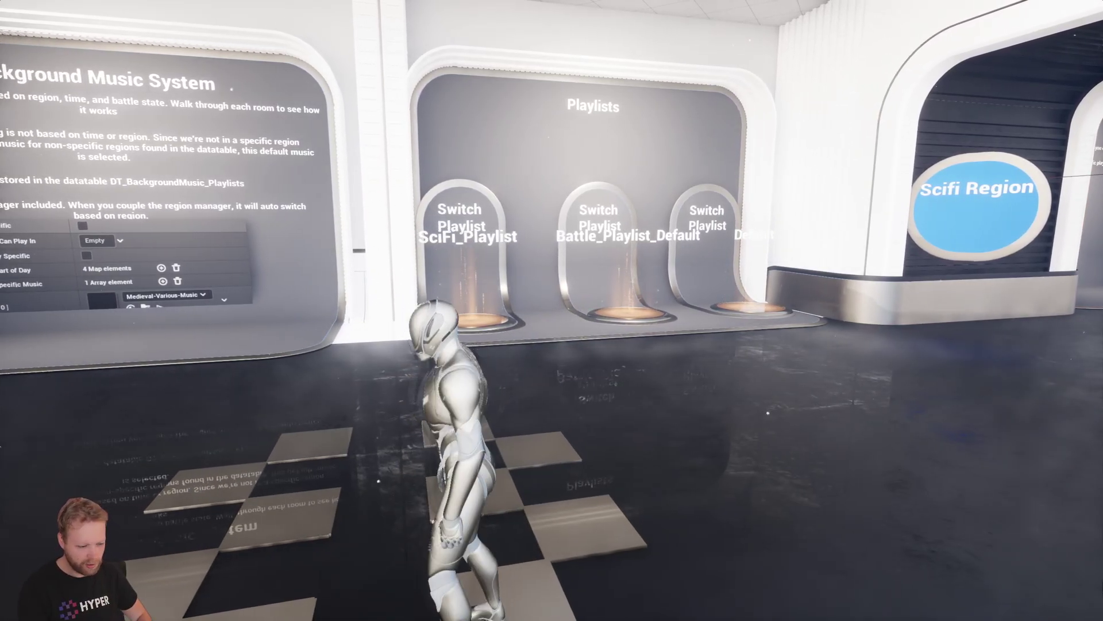
key(w)
key(a)
key(s)
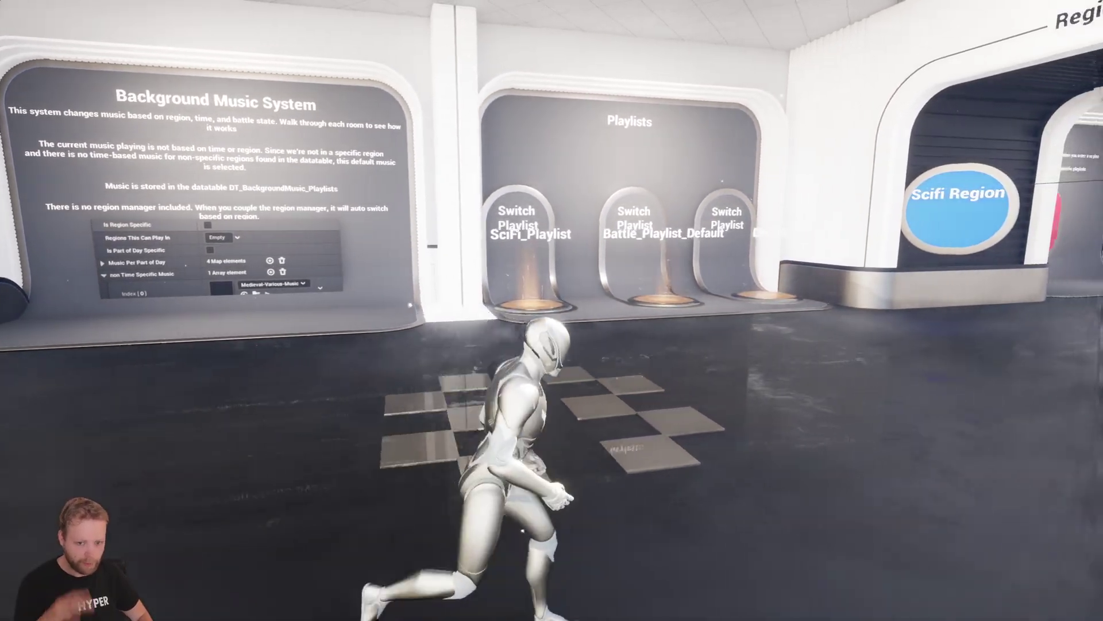
key(w)
key(d)
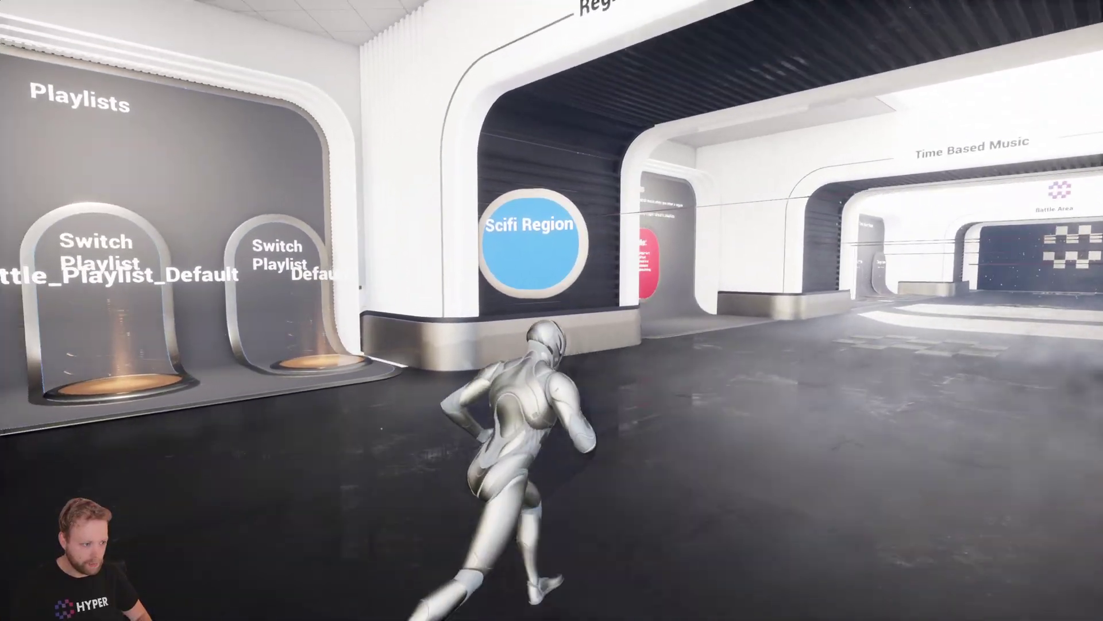
key(d)
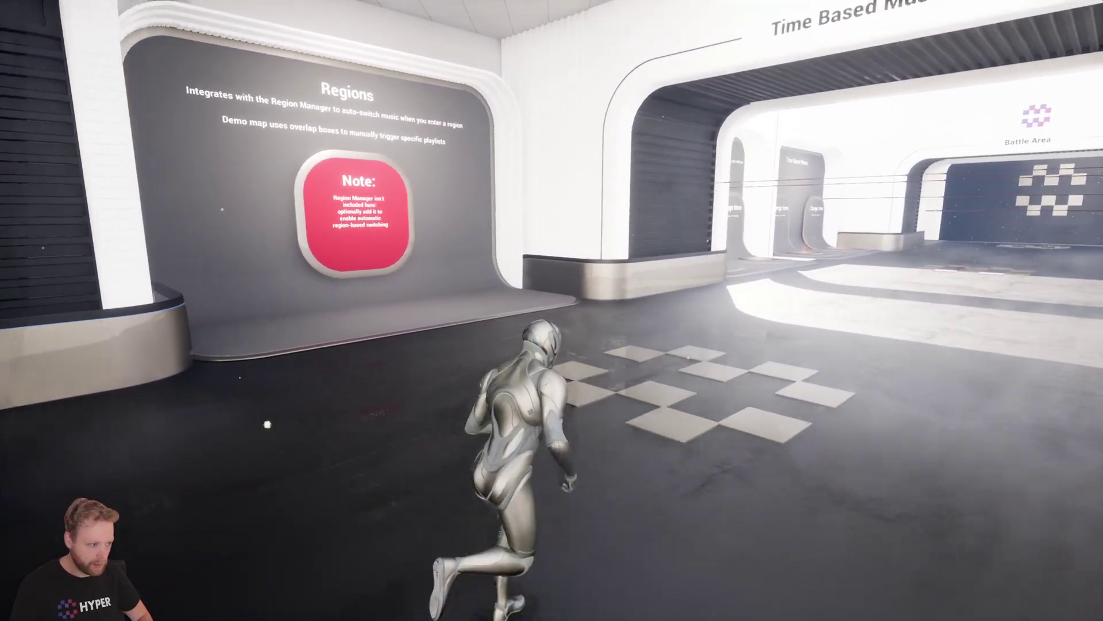
key(w)
key(d)
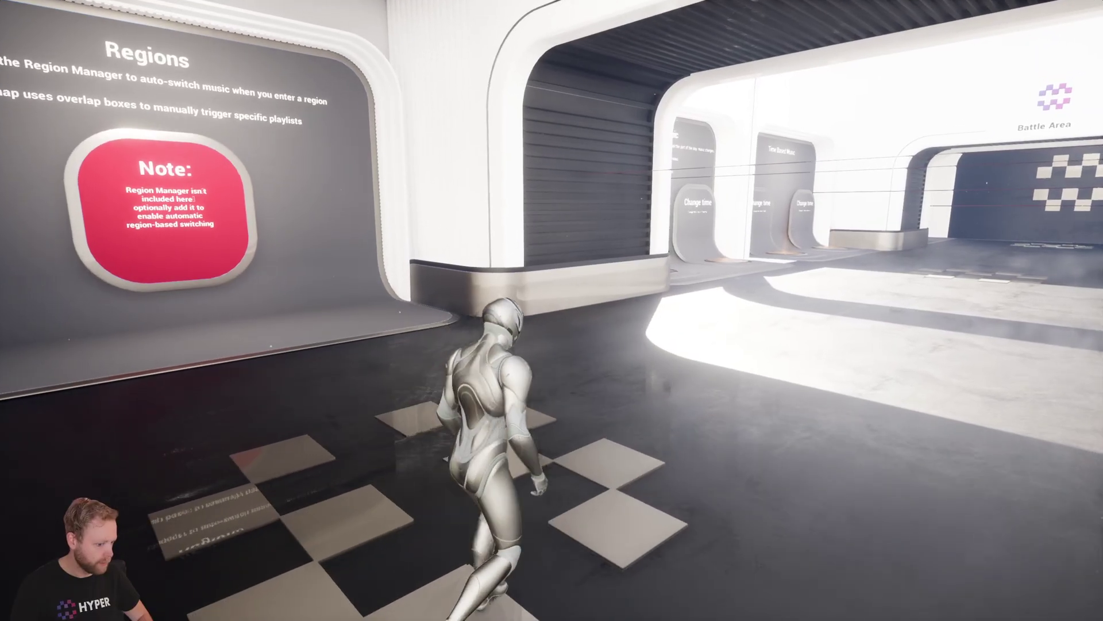
key(w)
key(a)
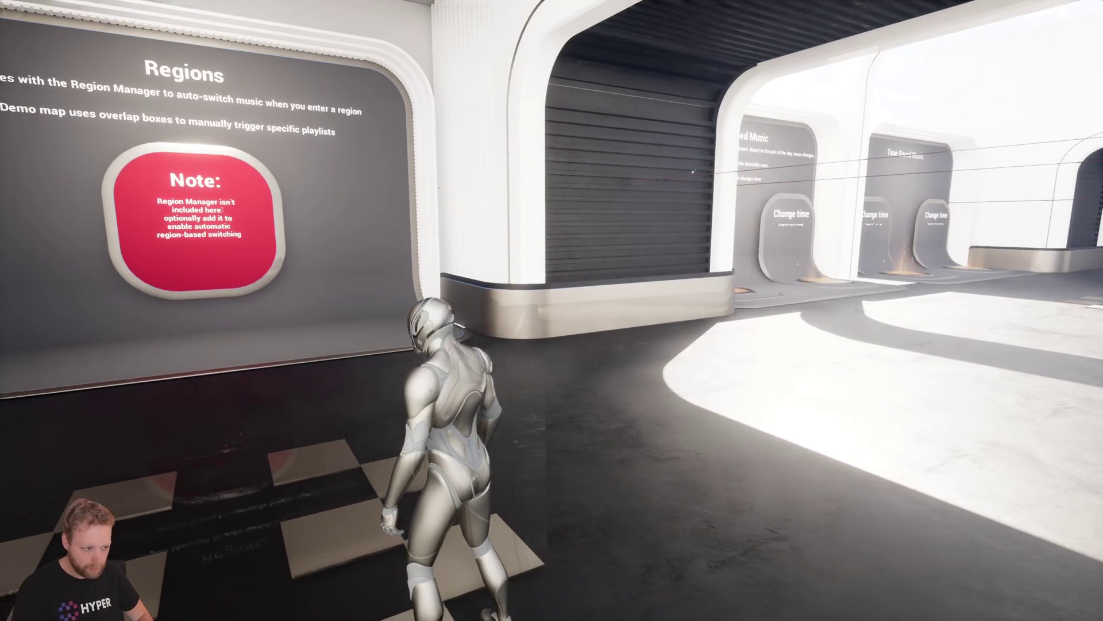
key(w)
key(d)
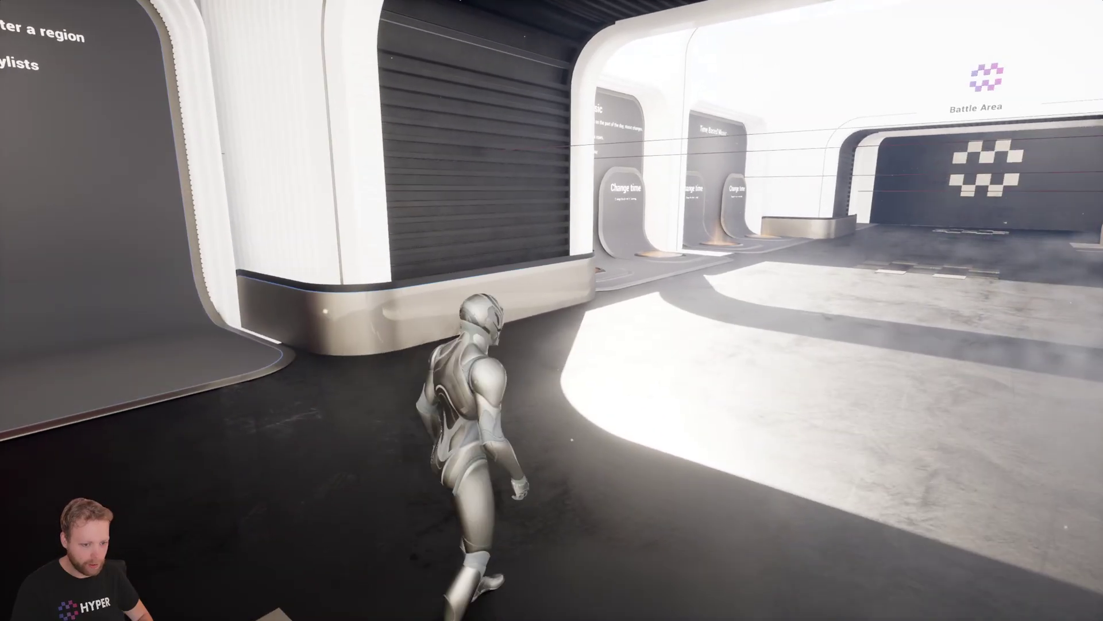
key(w)
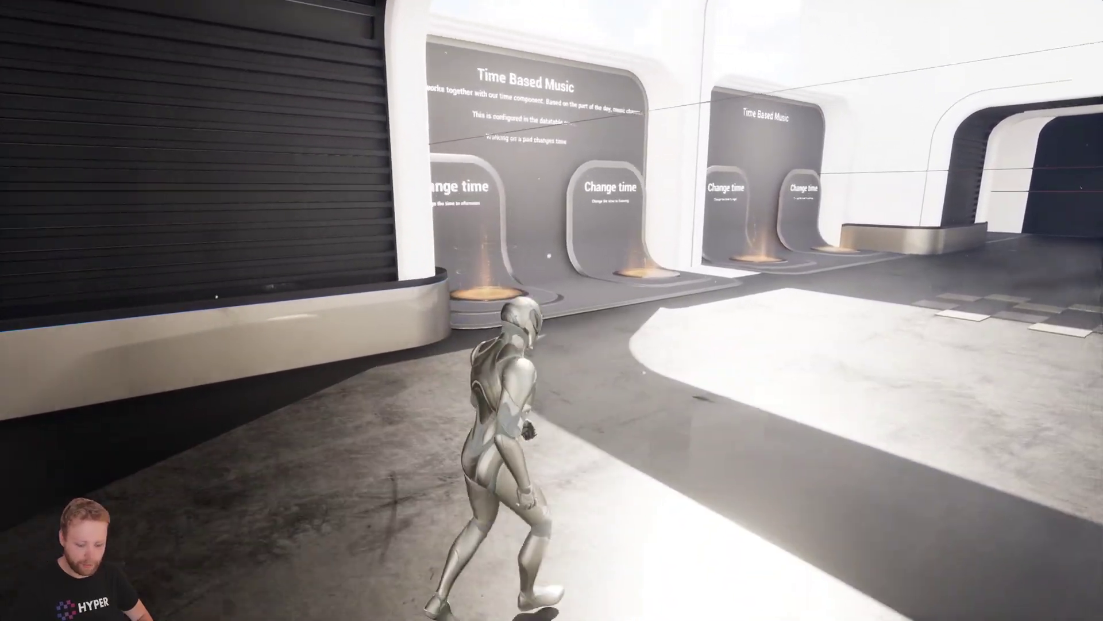
key(d)
key(w)
key(a)
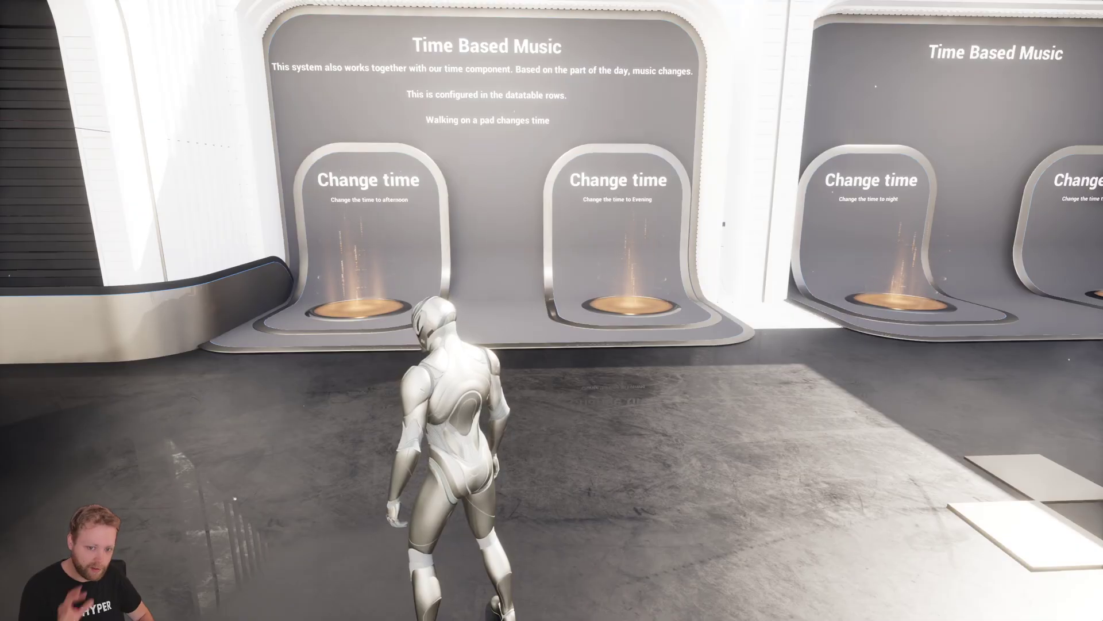
key(w)
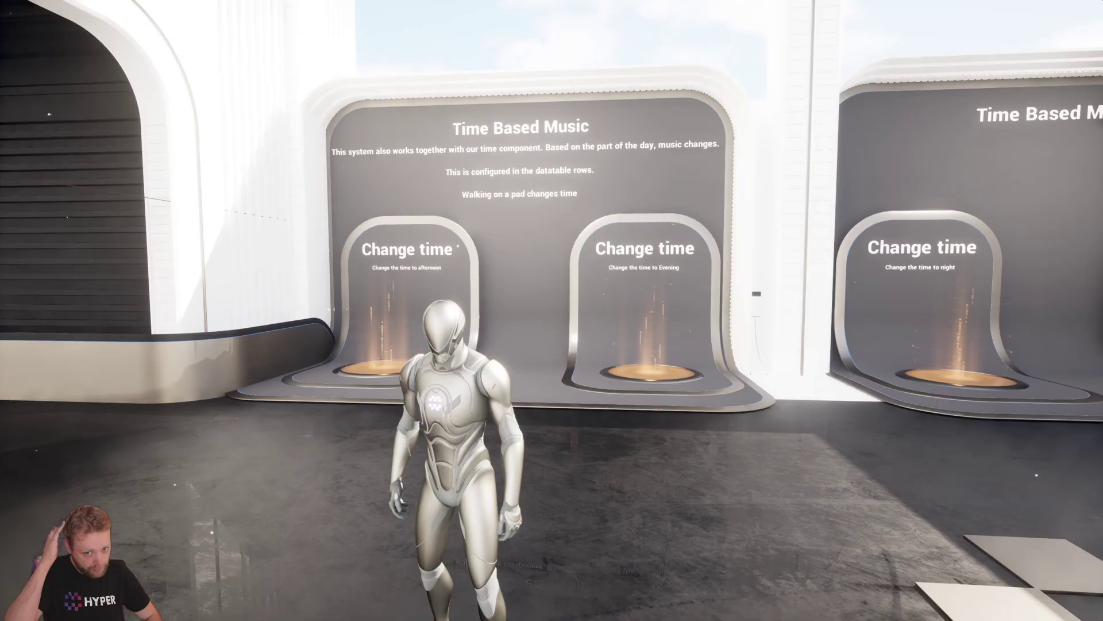
key(w)
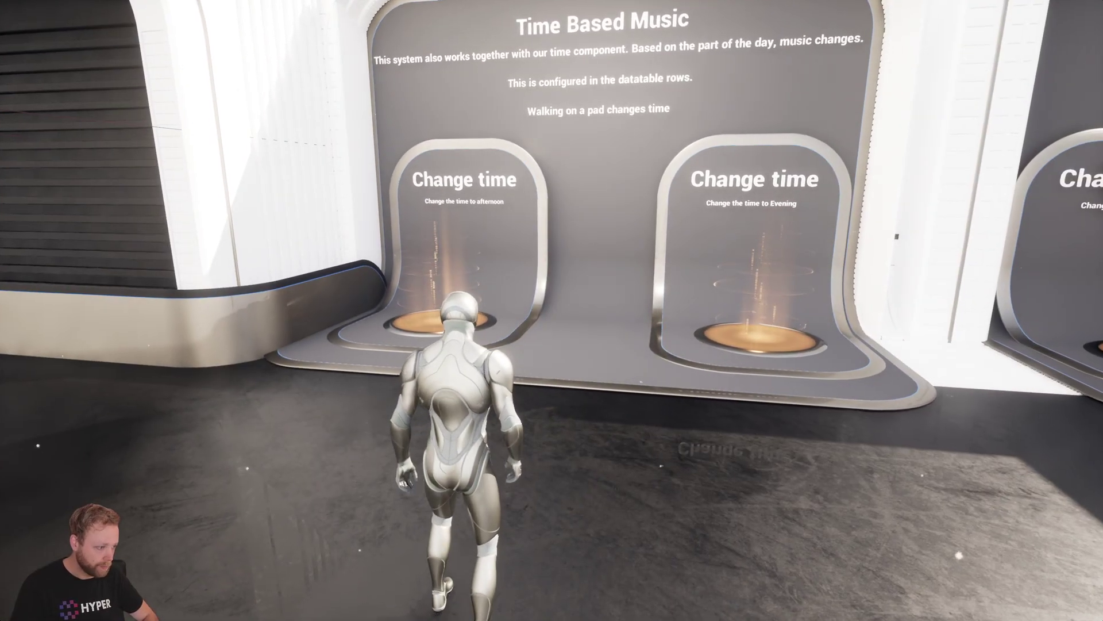
key(a)
key(w)
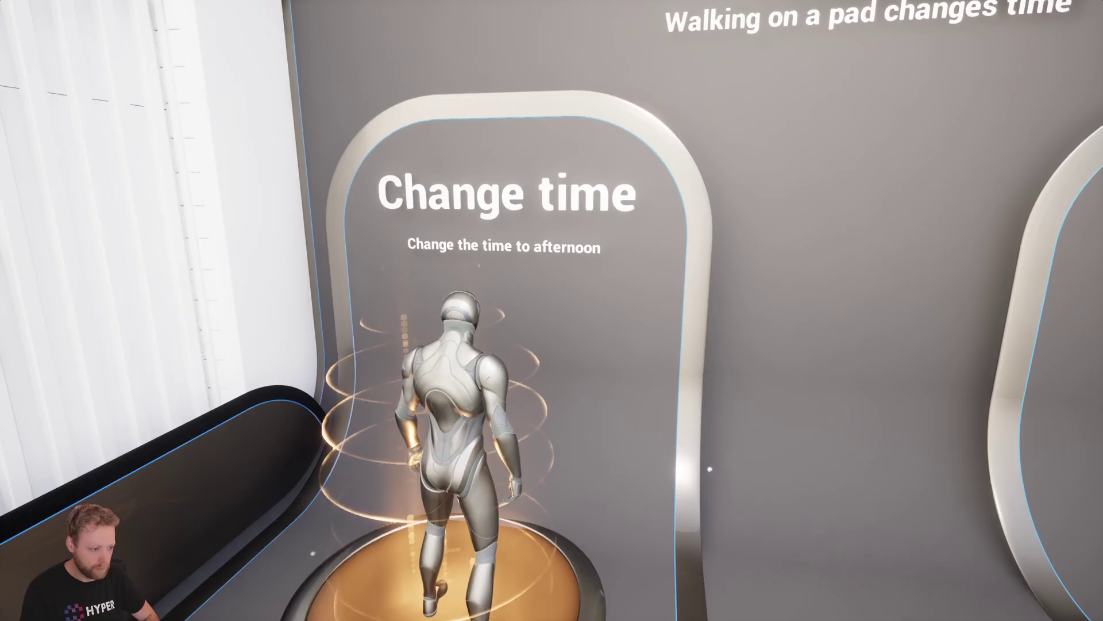
key(s)
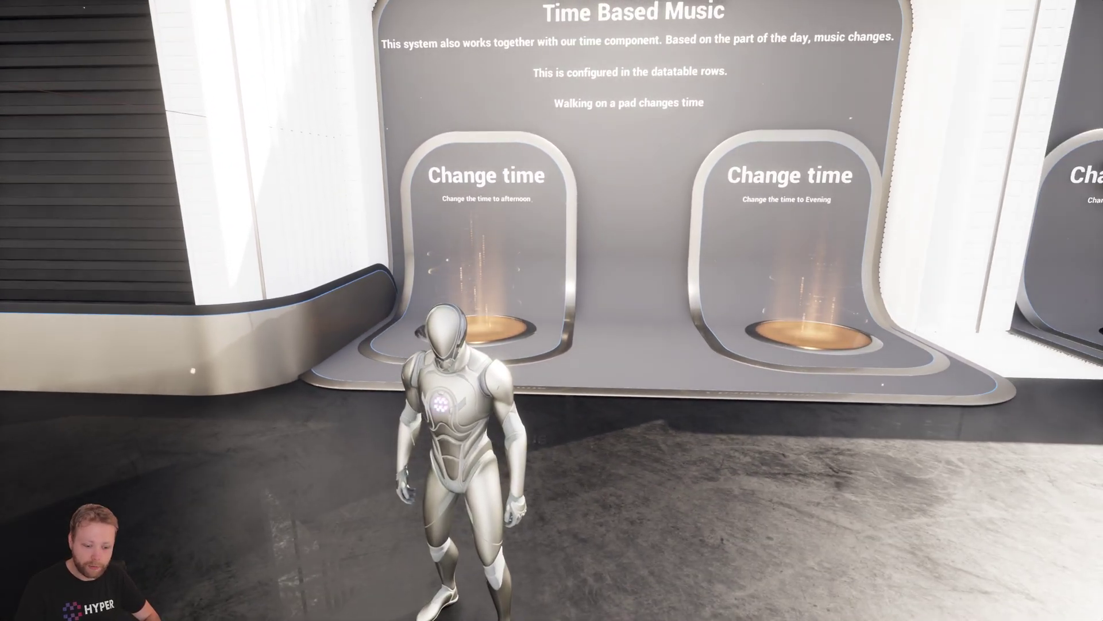
key(XF86AudioRaiseVolume)
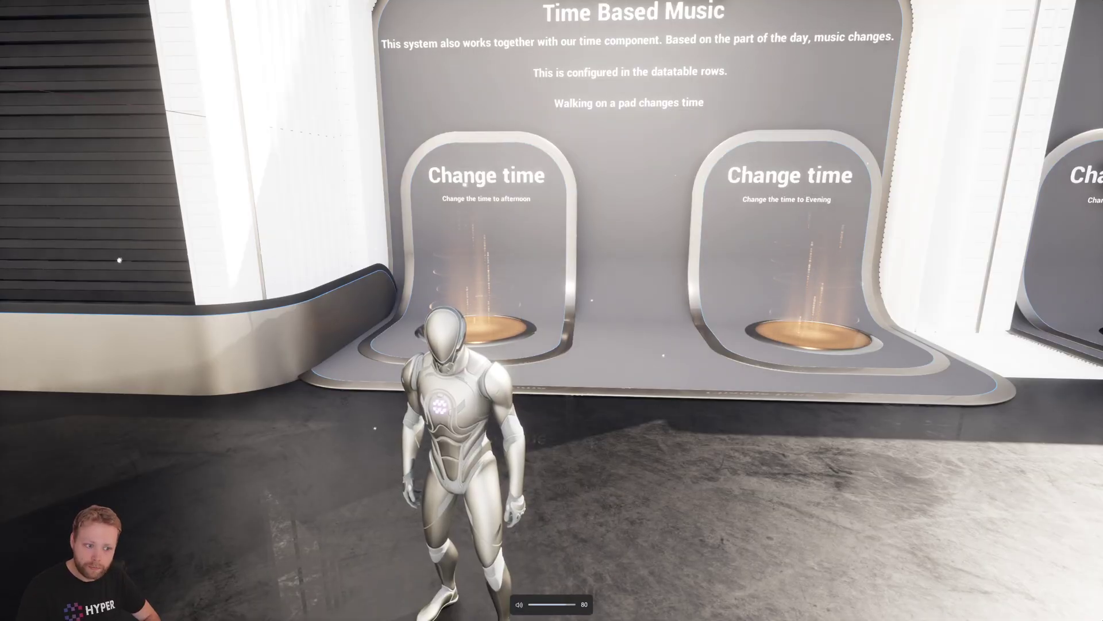
- Walk the character onto the pad that changes the time to Evening, back off towards the night and morning pads, and end the play session
key(w)
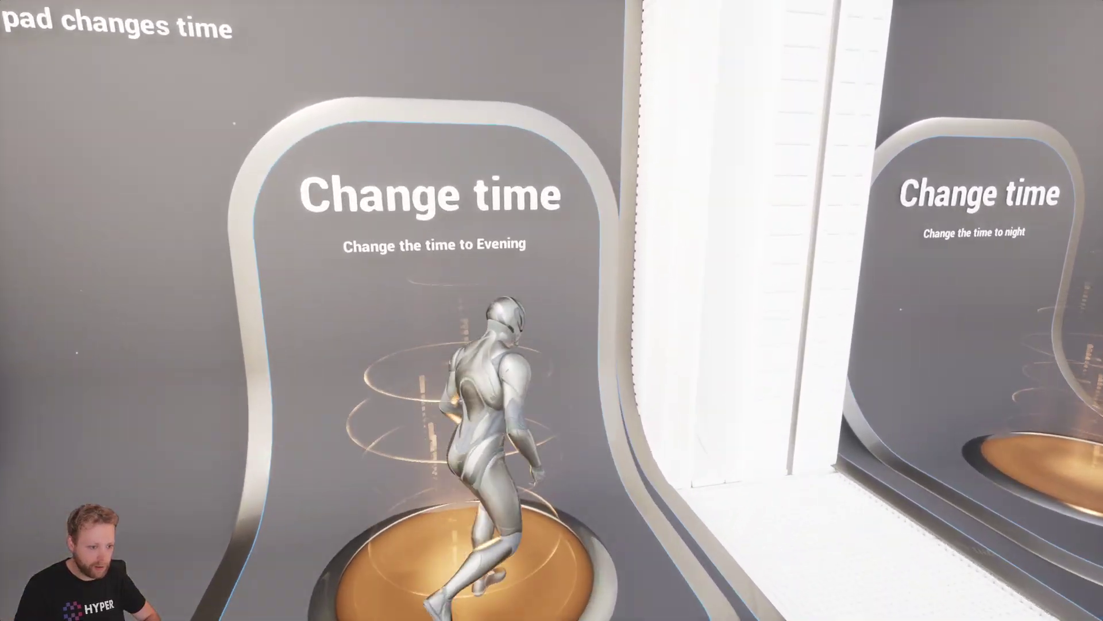
key(s)
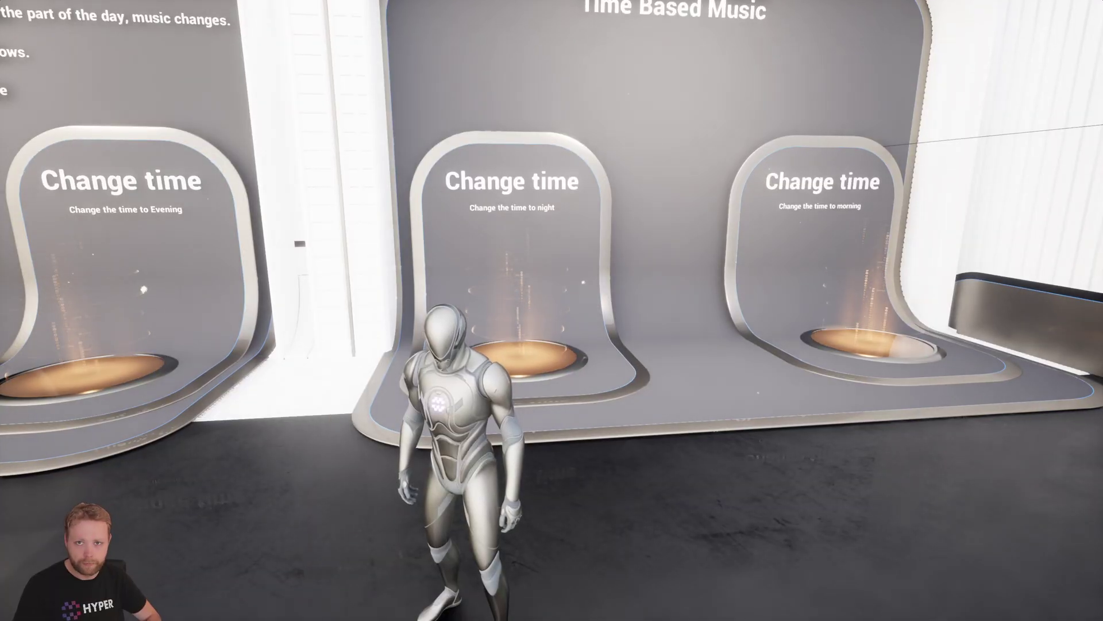
key(XF86AudioLowerVolume)
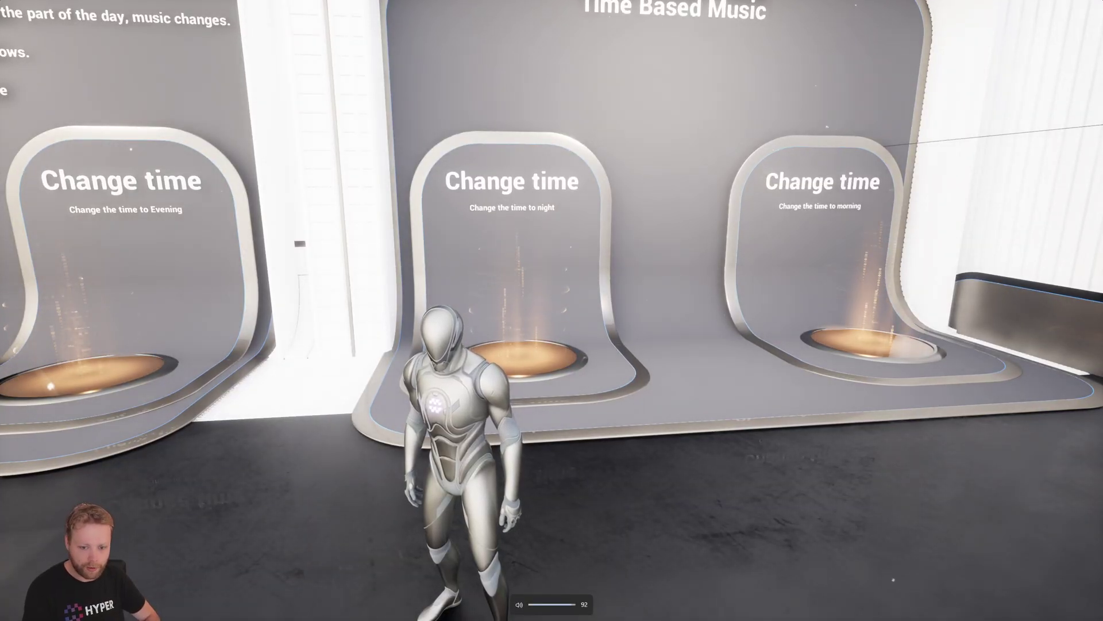
key(d)
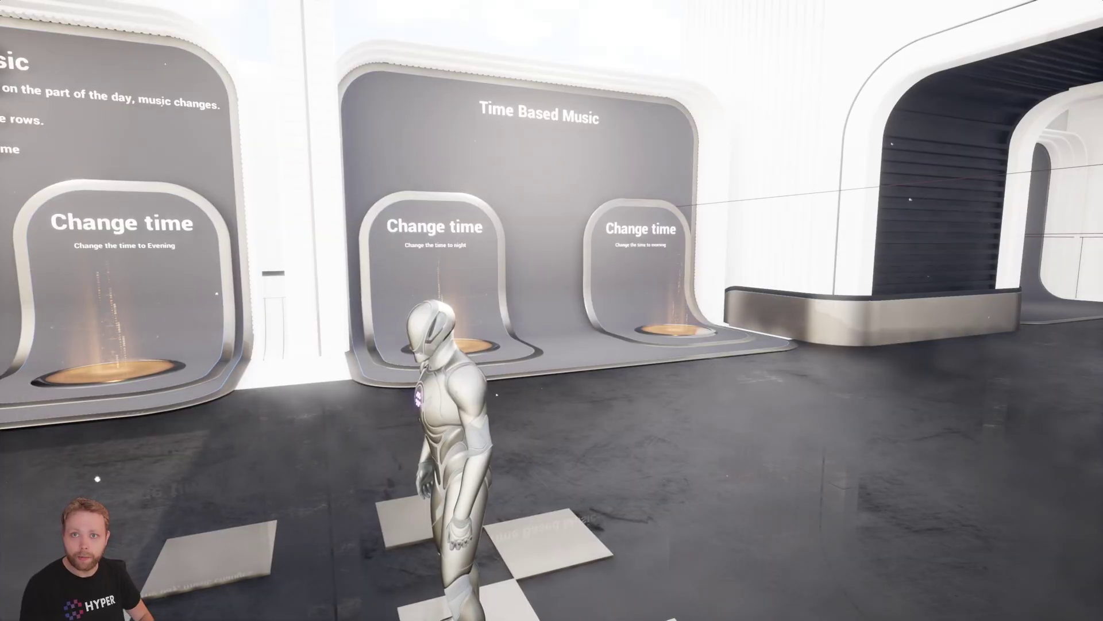
key(Escape)
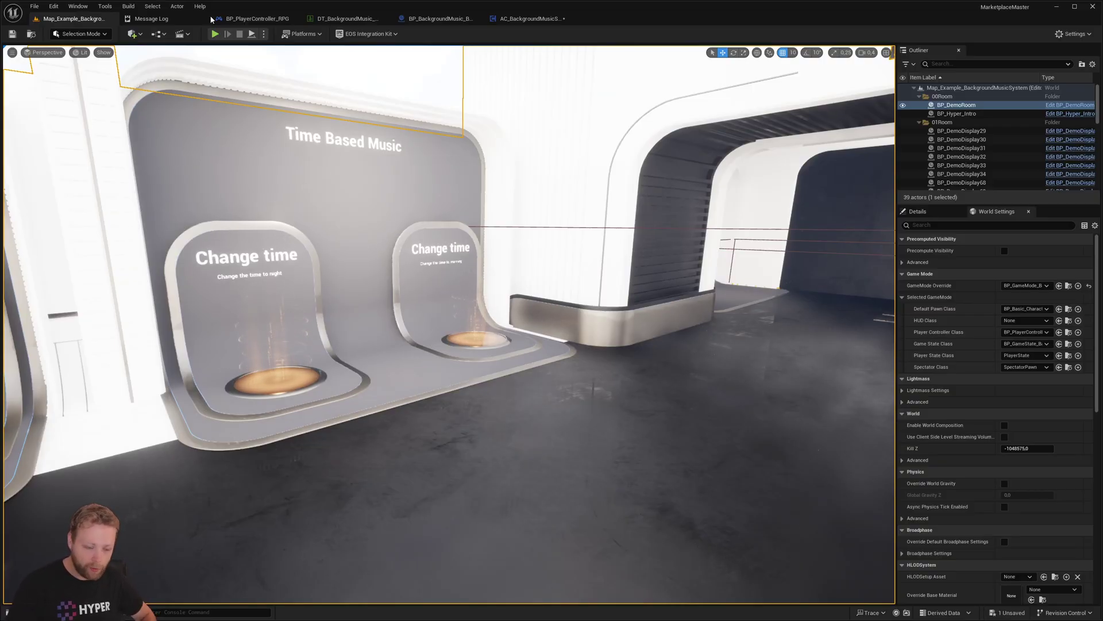
- Open the background music playlists data table and inspect the RegionAndTimeBased_Example and TimeBased_Example_Playlist rows
click(321, 19)
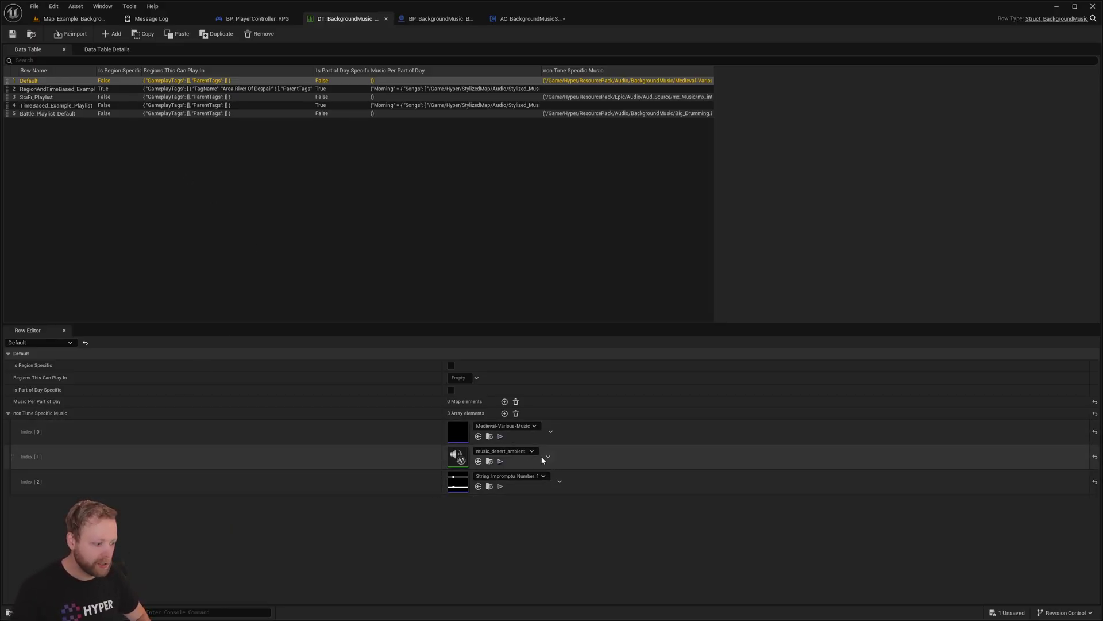
click(51, 90)
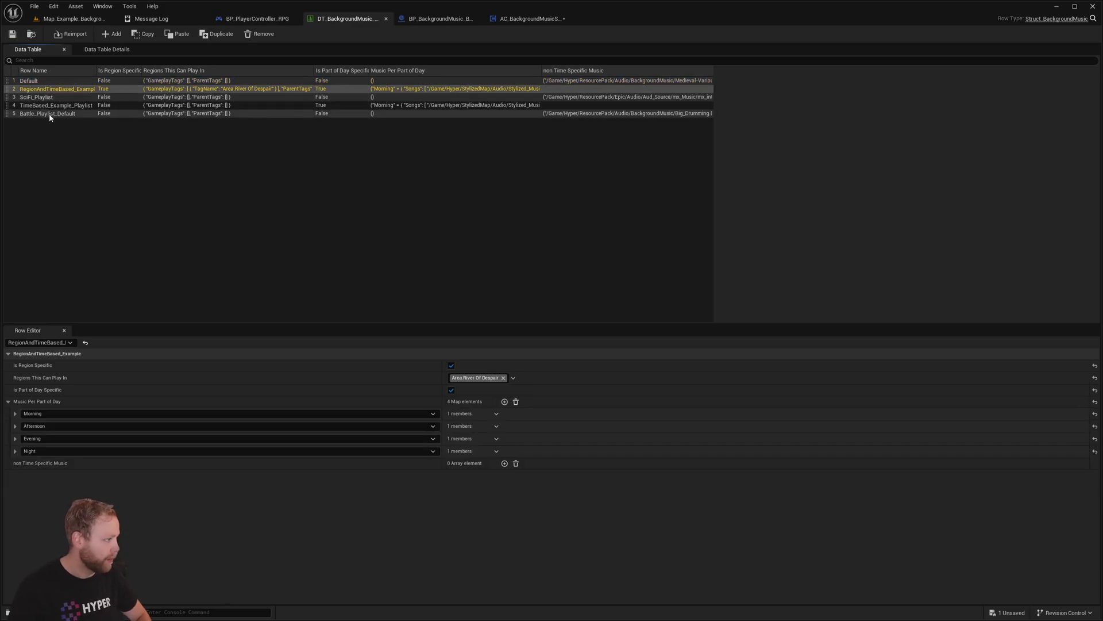
click(49, 106)
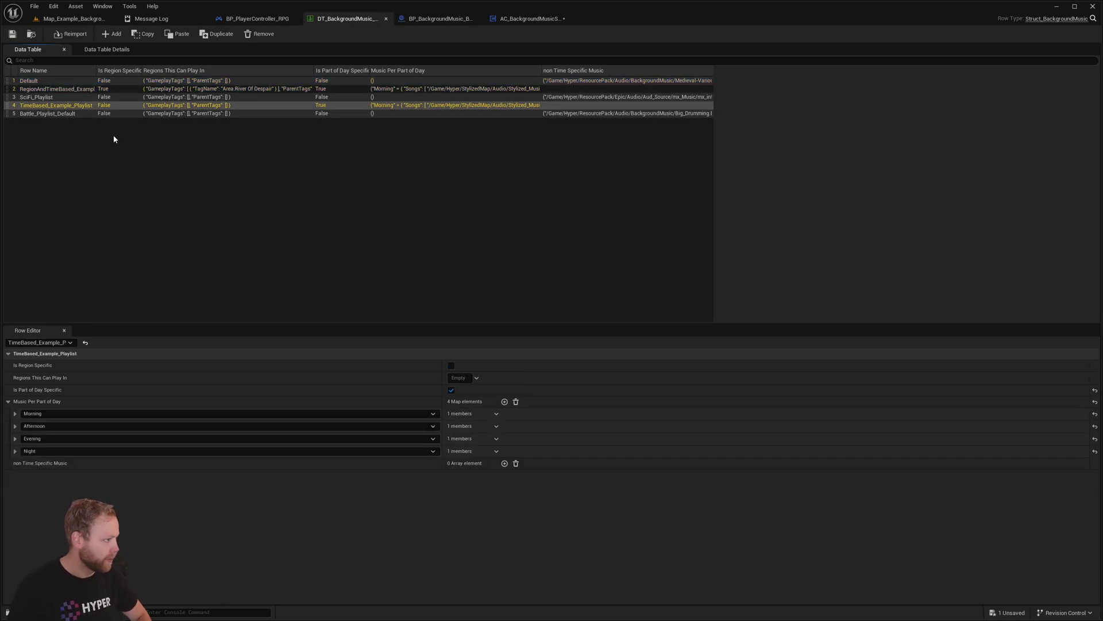
- Expand the Morning, Afternoon, Evening and Night song lists of TimeBased_Example_Playlist to examine the track assigned to each part of the day
click(14, 414)
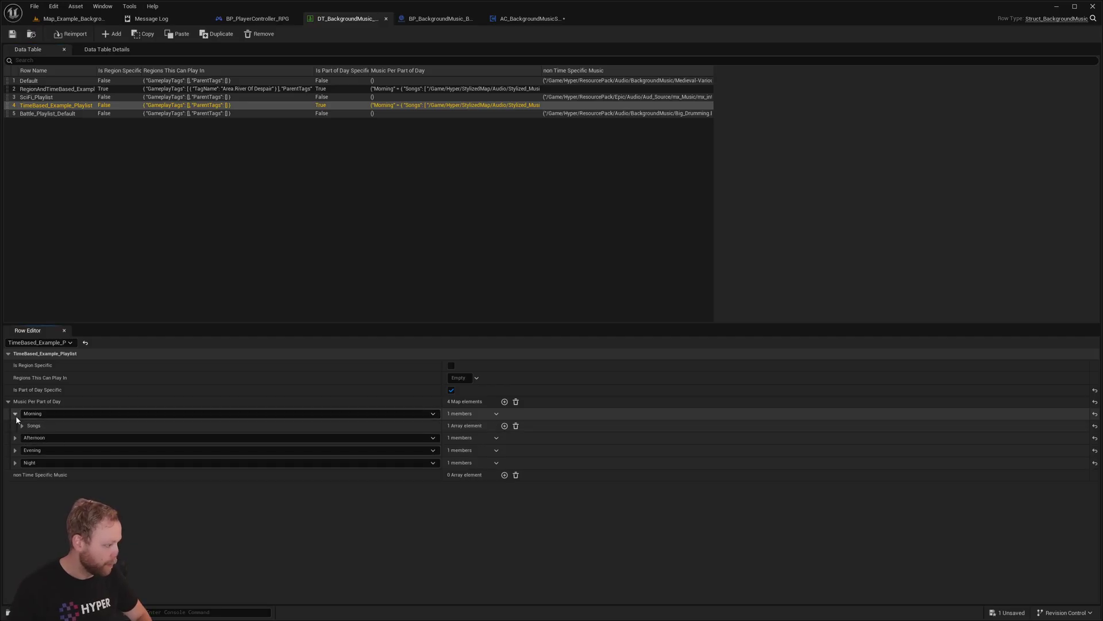
click(21, 426)
click(15, 462)
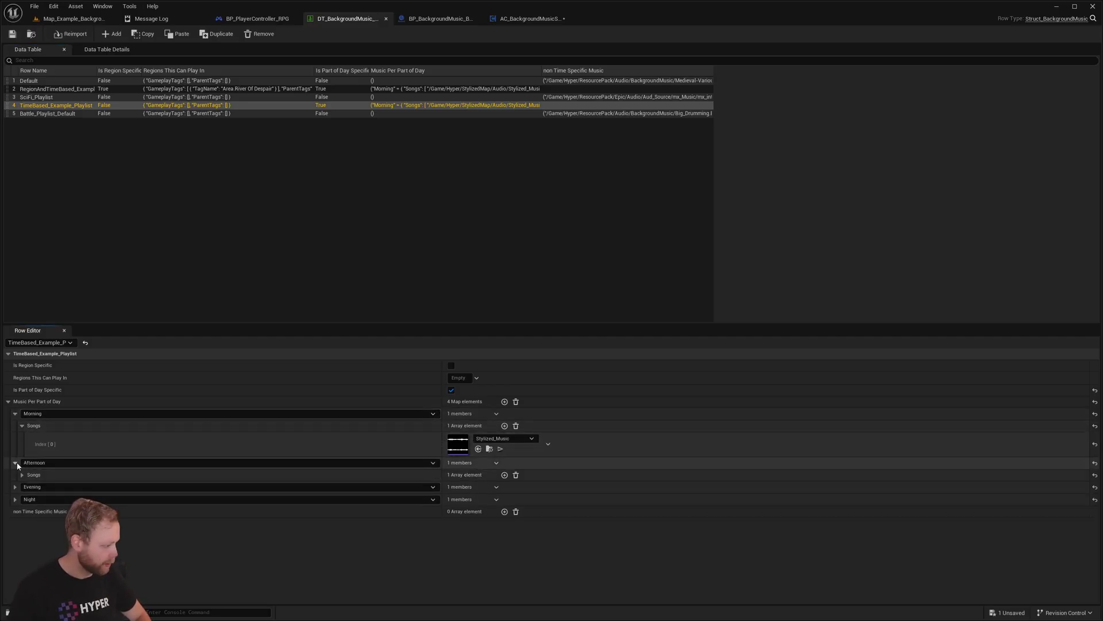
click(21, 474)
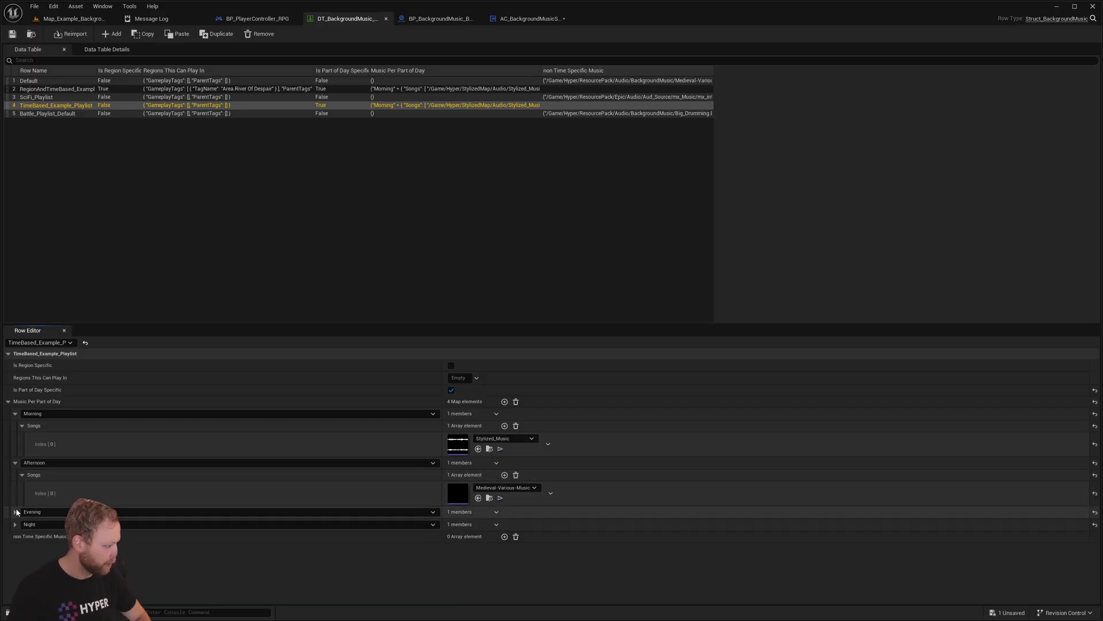
click(16, 512)
click(15, 536)
click(22, 548)
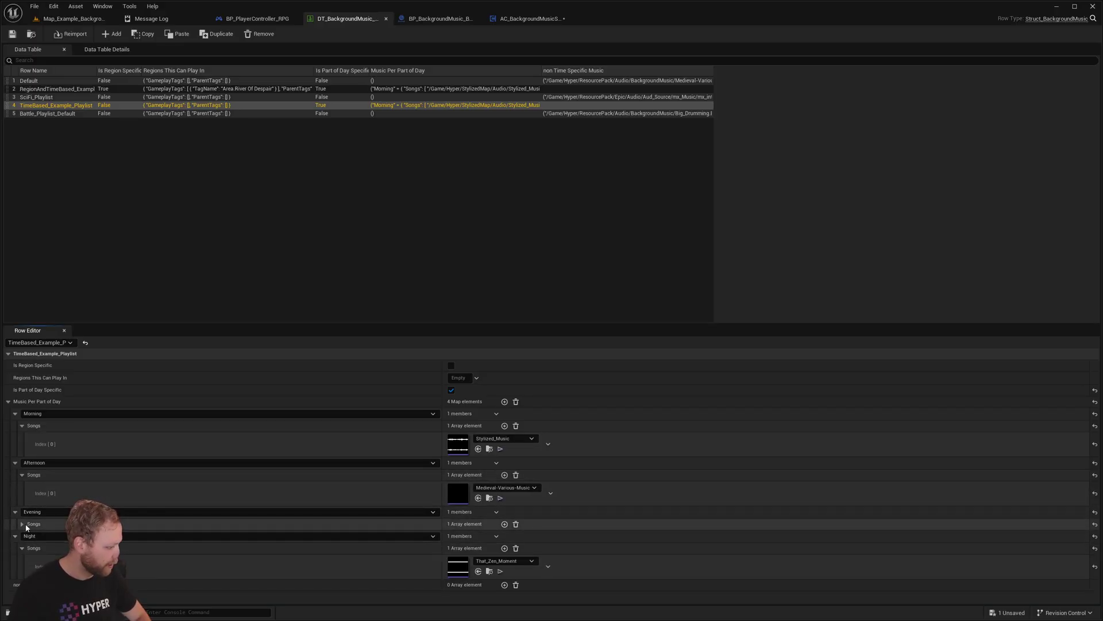
click(22, 523)
scroll(360, 543, down, 1)
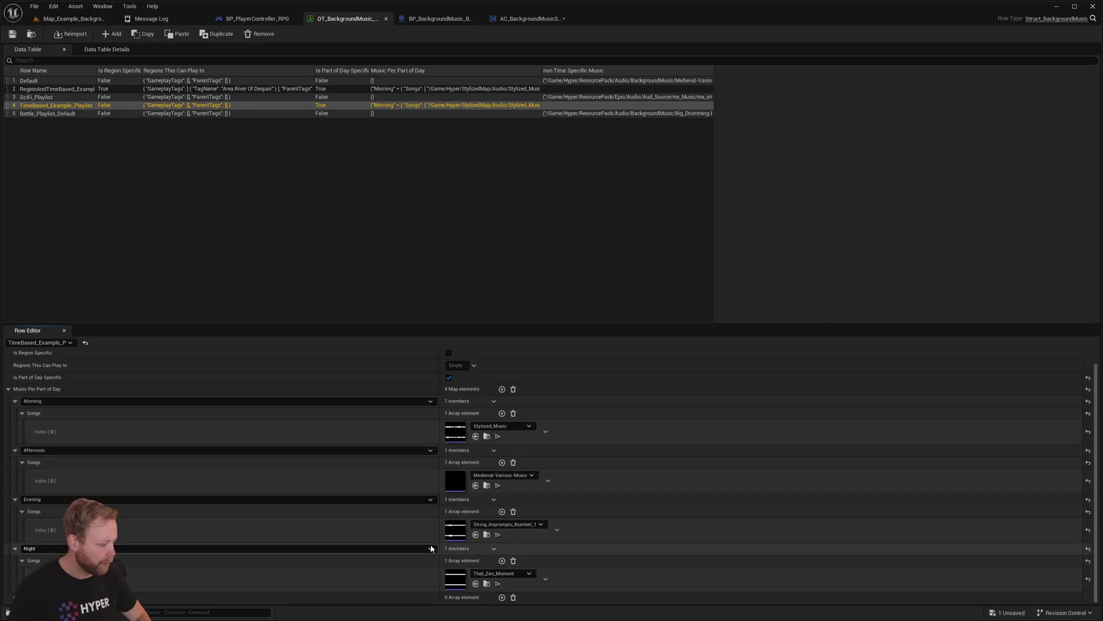
scroll(375, 530, up, 1)
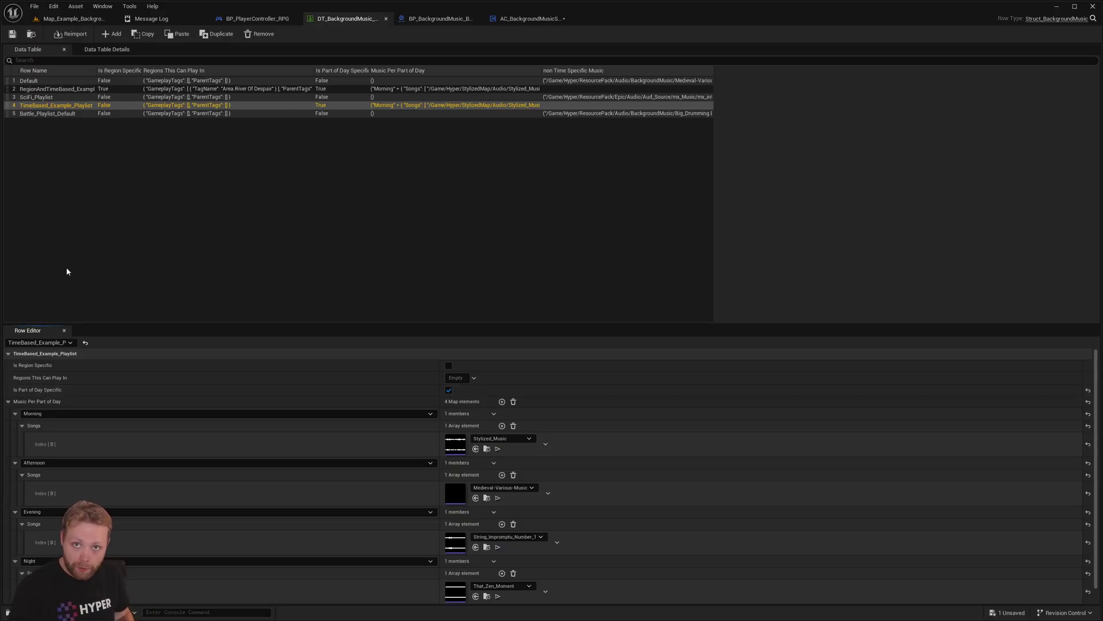
- Add a new row to the playlists data table and name it MyPlaylist
click(66, 89)
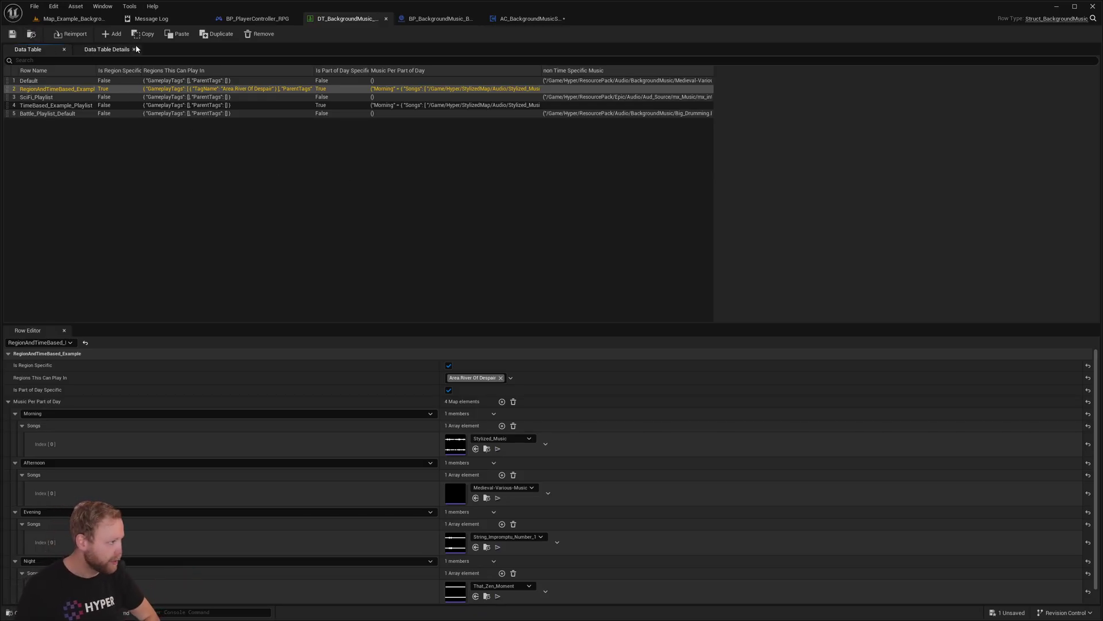
click(116, 36)
double_click(40, 123)
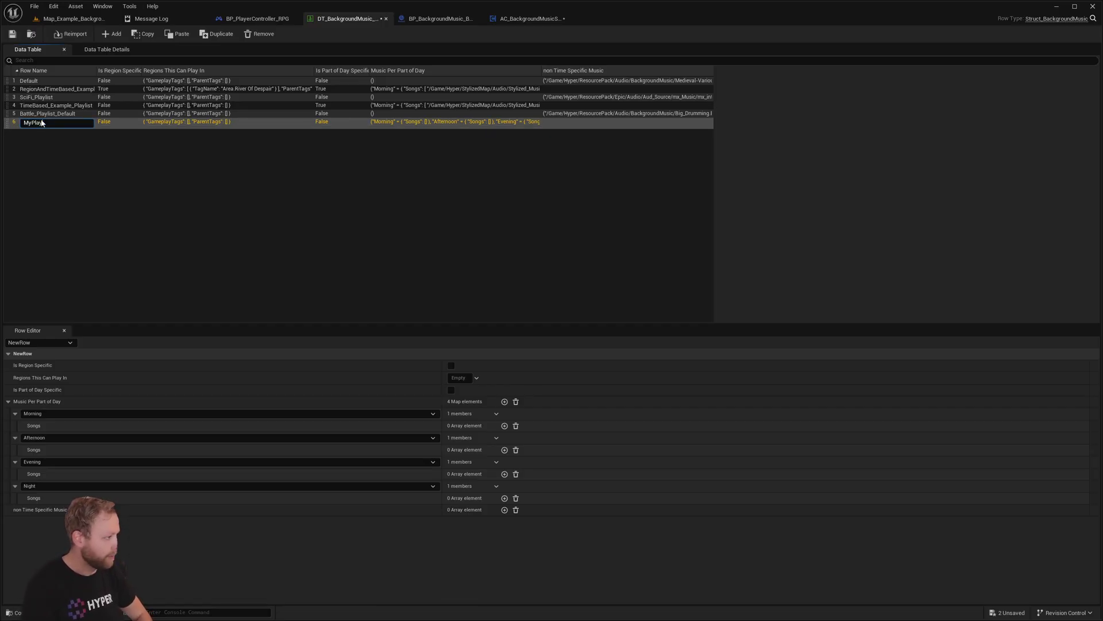
text(MyPlaylist)
key(Return)
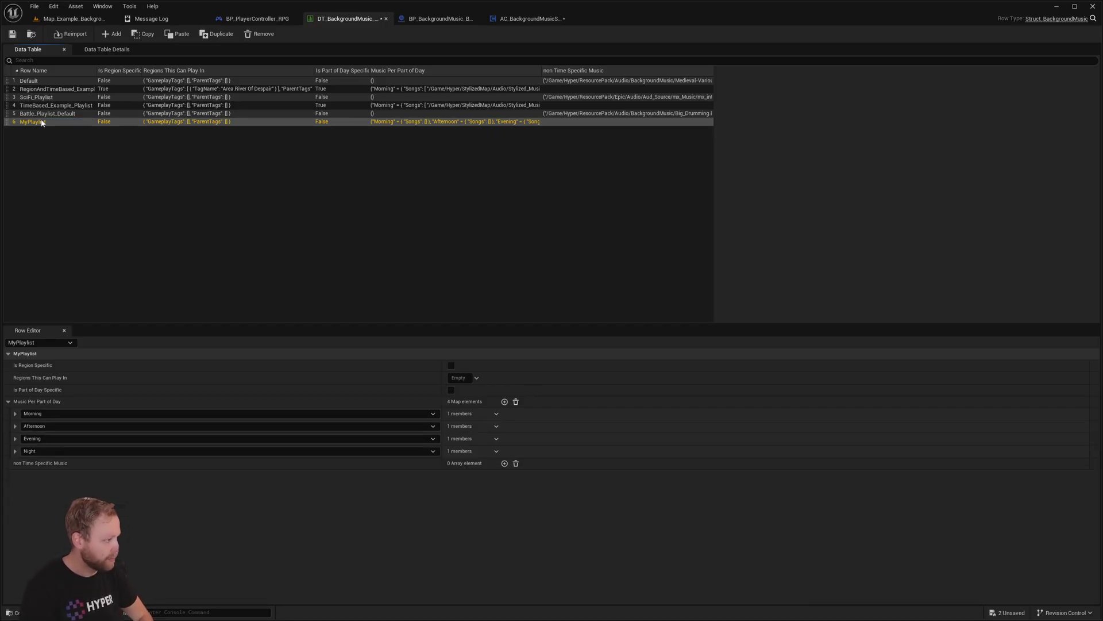
- Make MyPlaylist part-of-day specific and add Medieval-Various-Music as its first Morning song
click(451, 391)
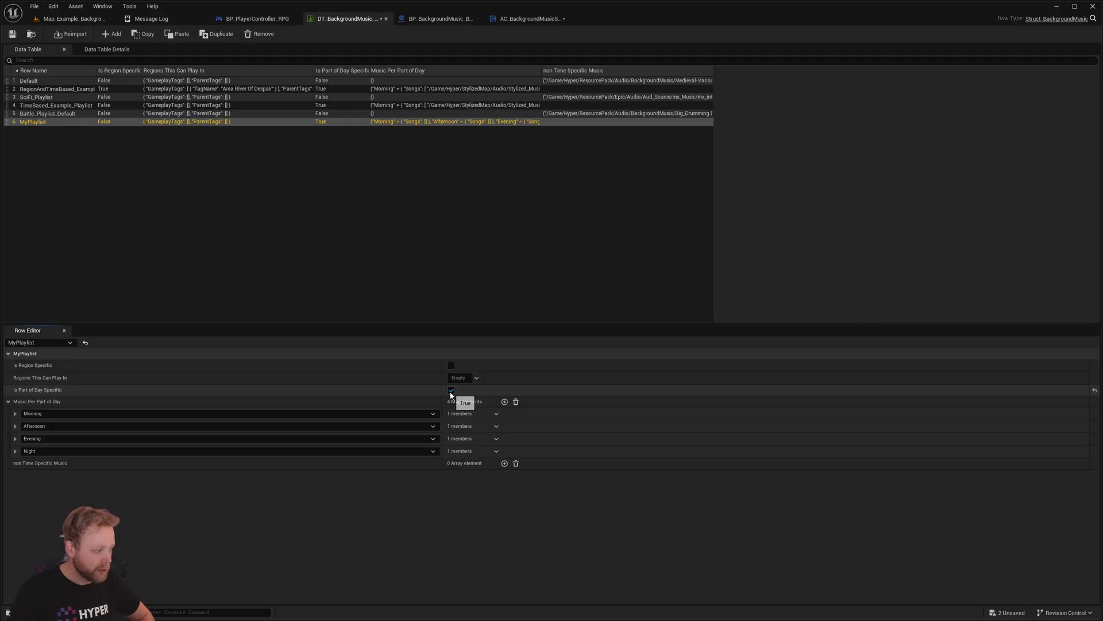
click(15, 413)
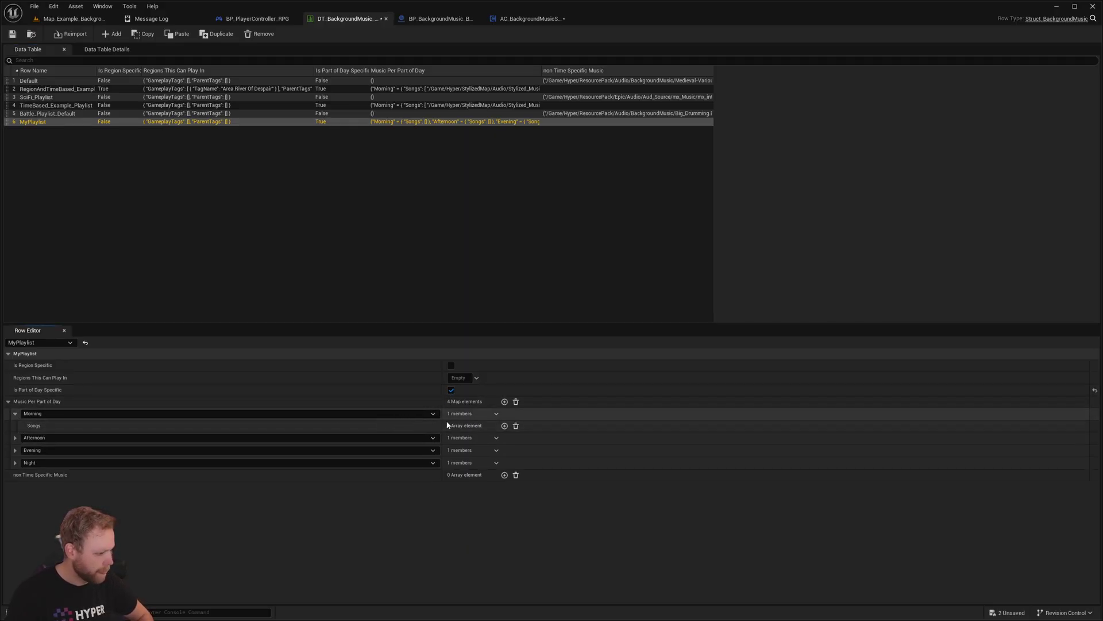
click(505, 425)
click(497, 444)
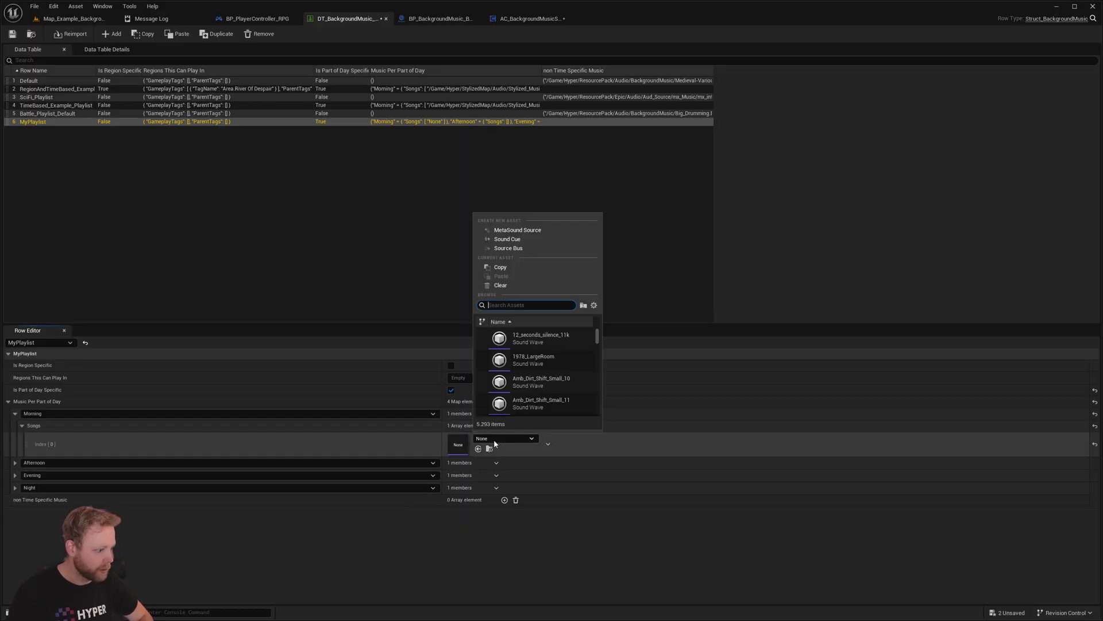
text(songh)
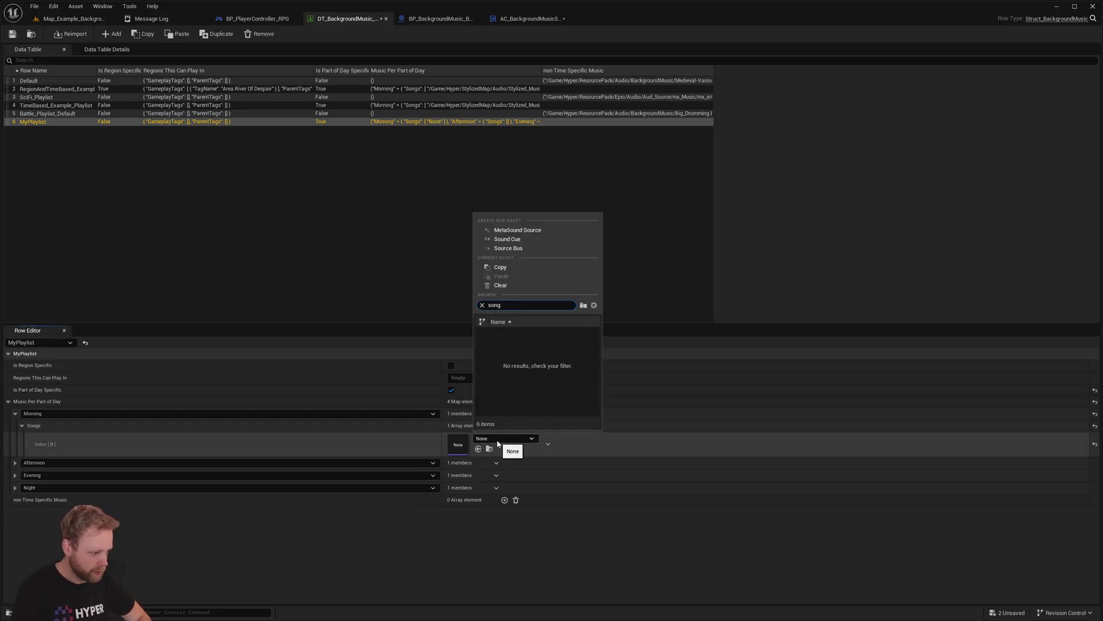
key(BackSpace)
key(BackSpace)
key(BackSpace)
key(BackSpace)
text(medie)
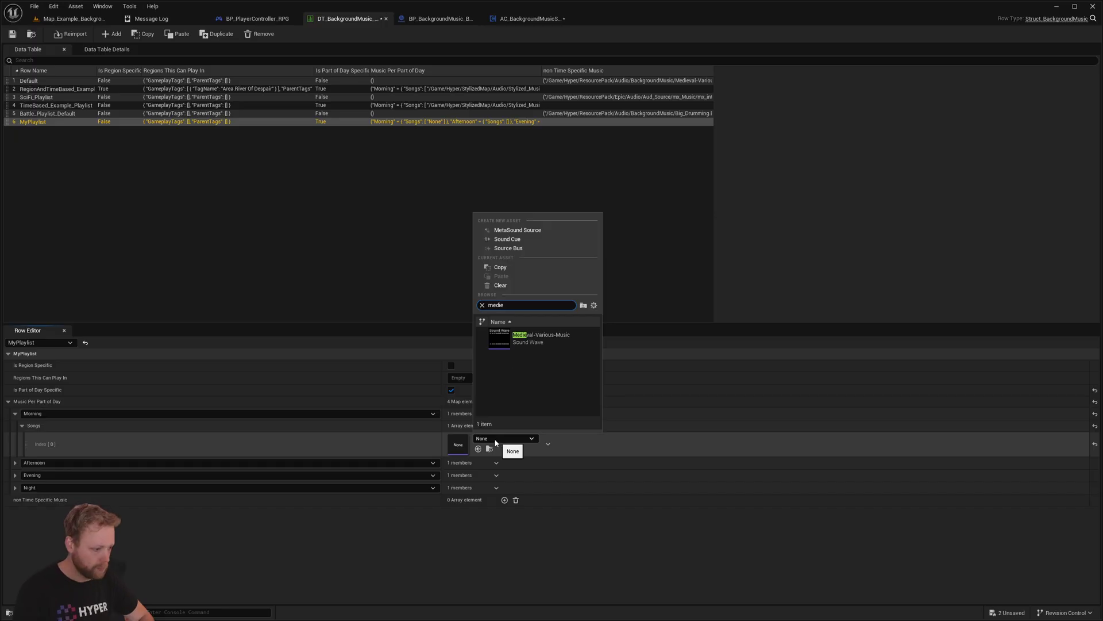
click(537, 339)
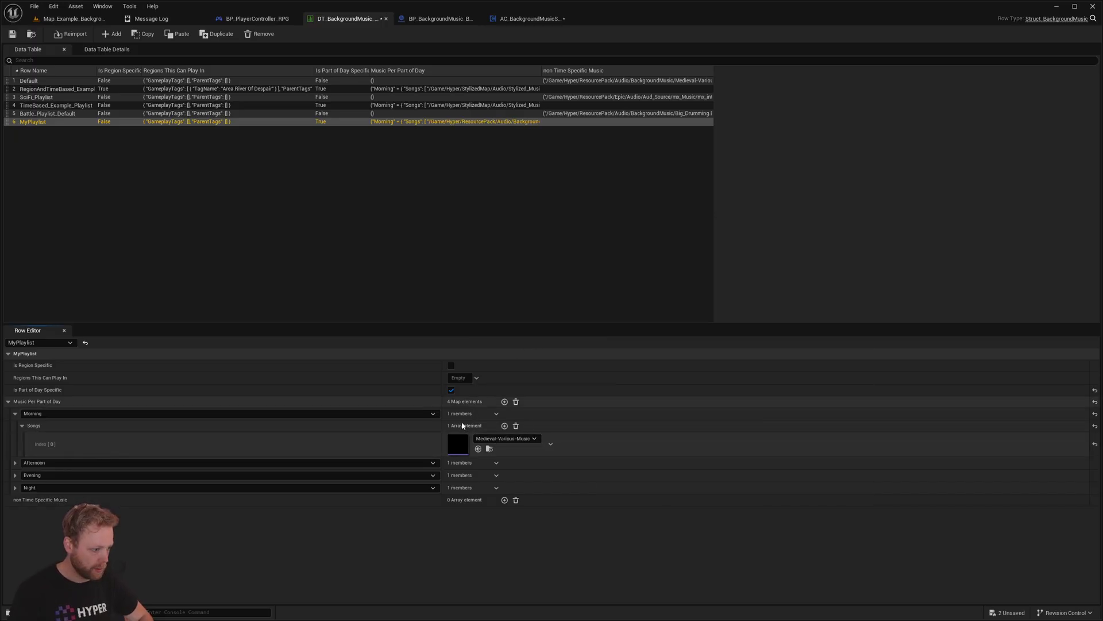
- Add a second Morning song to MyPlaylist and assign music_desert_74bpm_bass_synths_4bar_01 to it
click(505, 426)
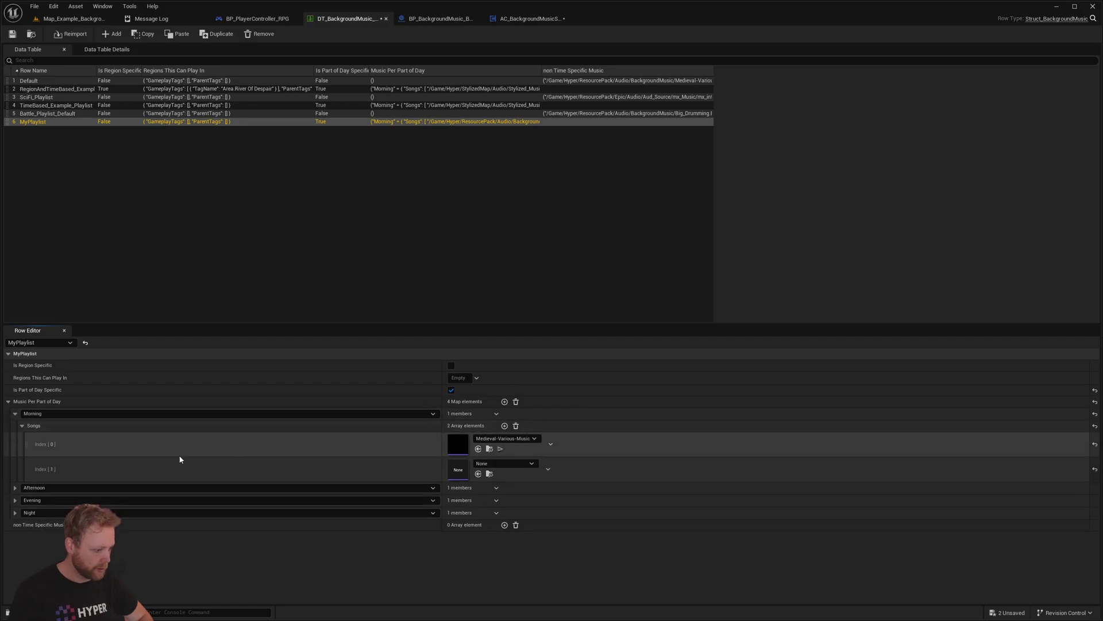
click(499, 463)
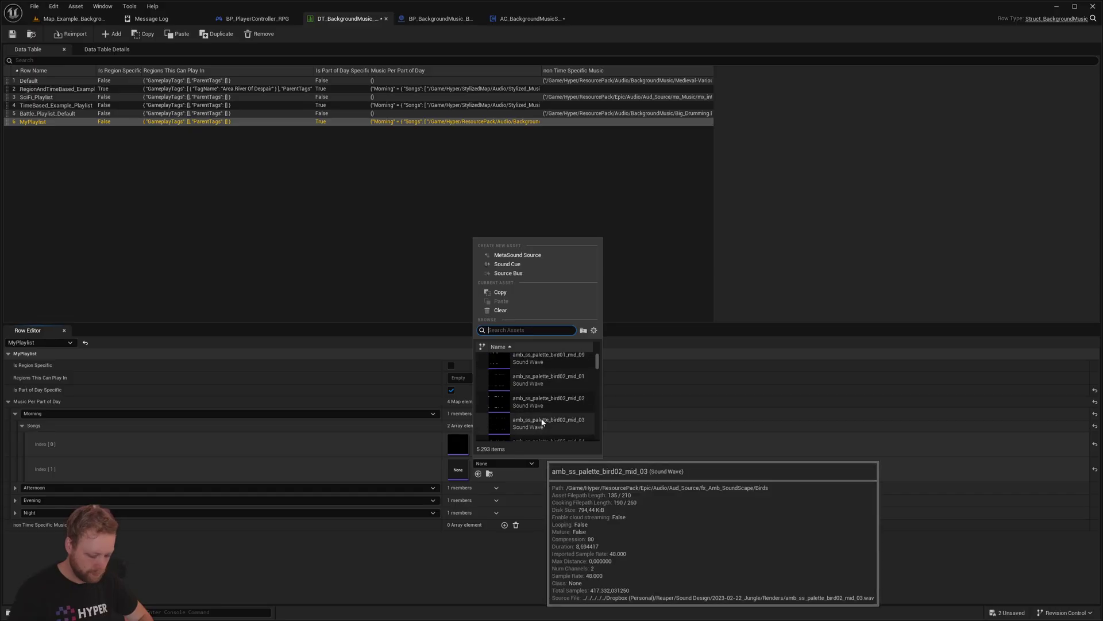
text(desert)
scroll(529, 382, up, 1)
click(533, 363)
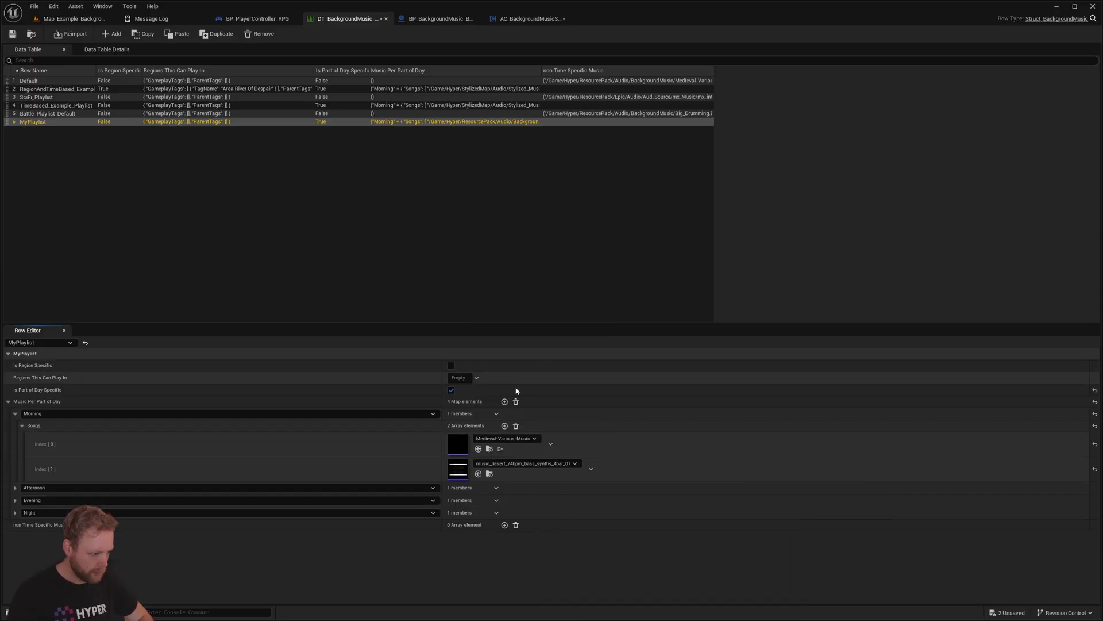
- Add music_DarkWorld_ambient as MyPlaylist's third Morning song and add one empty entry to its non-time-specific music
click(505, 426)
click(495, 487)
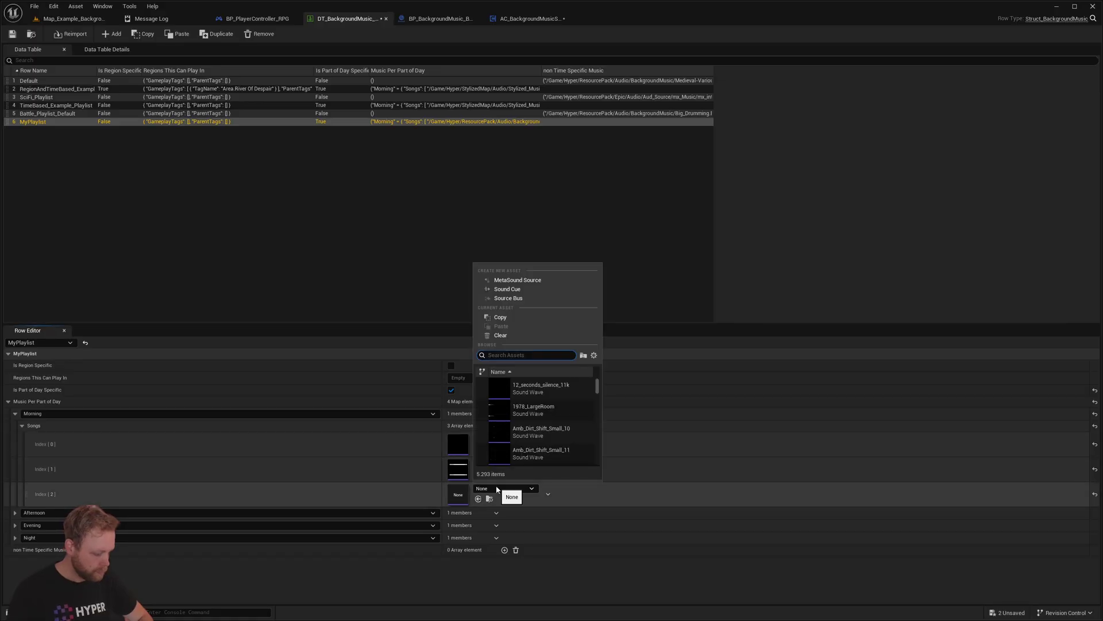
text(dark)
mouse_move(557, 414)
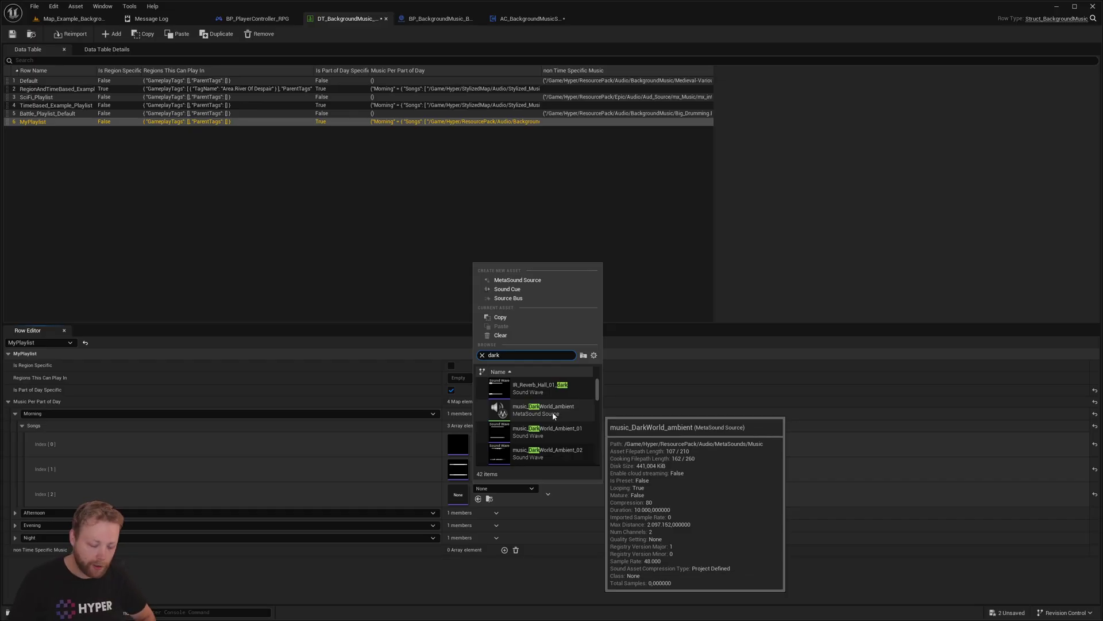
click(547, 415)
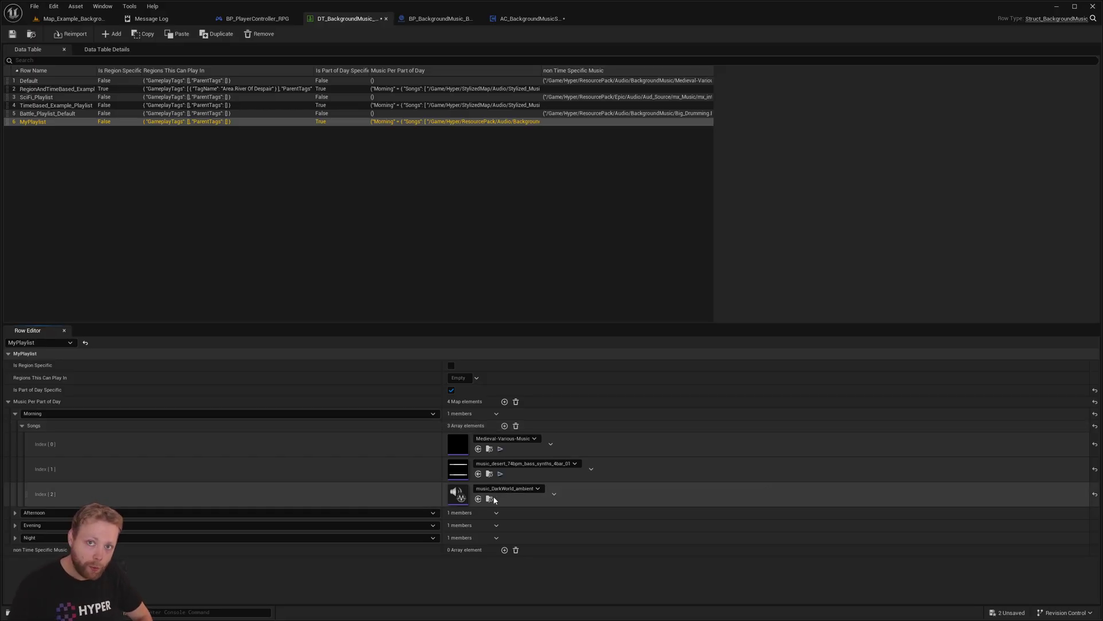
click(504, 550)
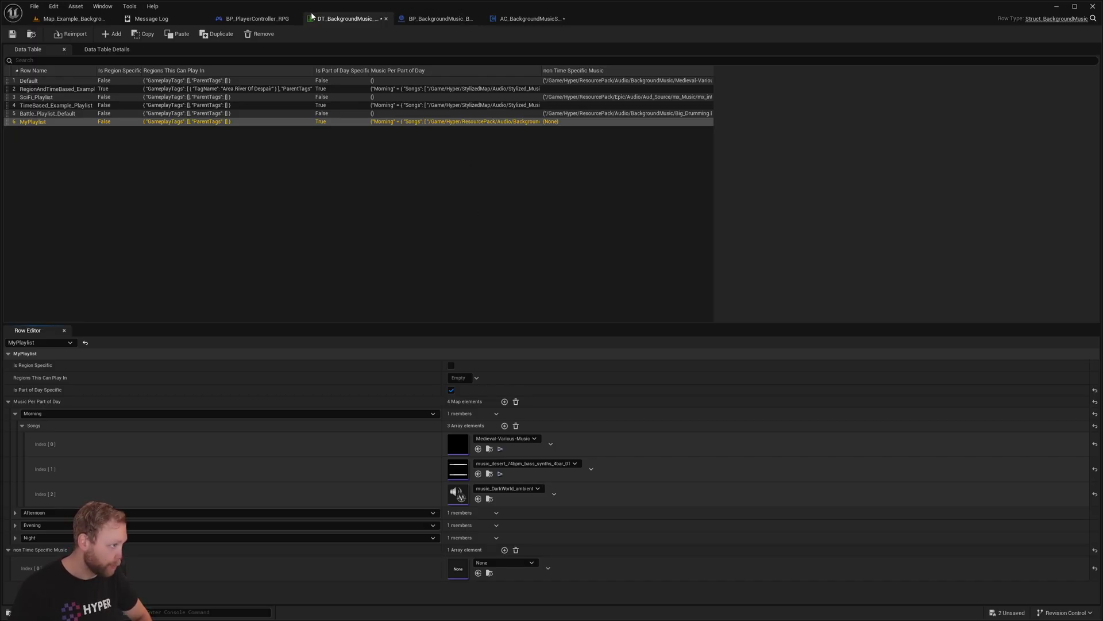
- Open the demo map's BP_PlayerController_BackgroundMusicSystem blueprint and show the default and battle playlist settings of its AC_BackgroundMusicSystem_Advanced component
click(258, 19)
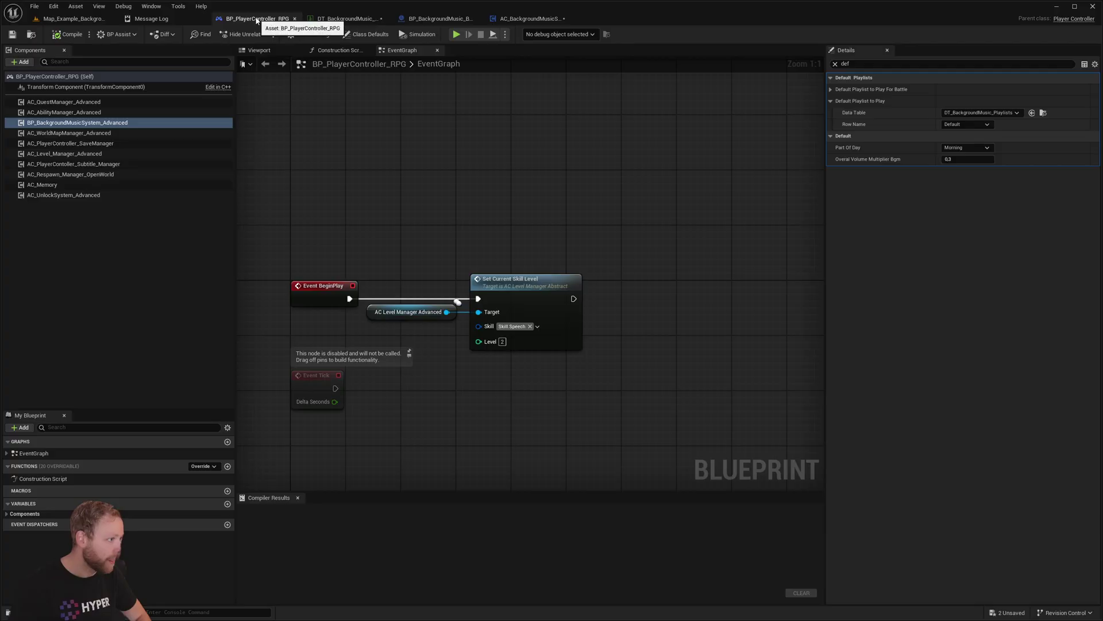
click(74, 18)
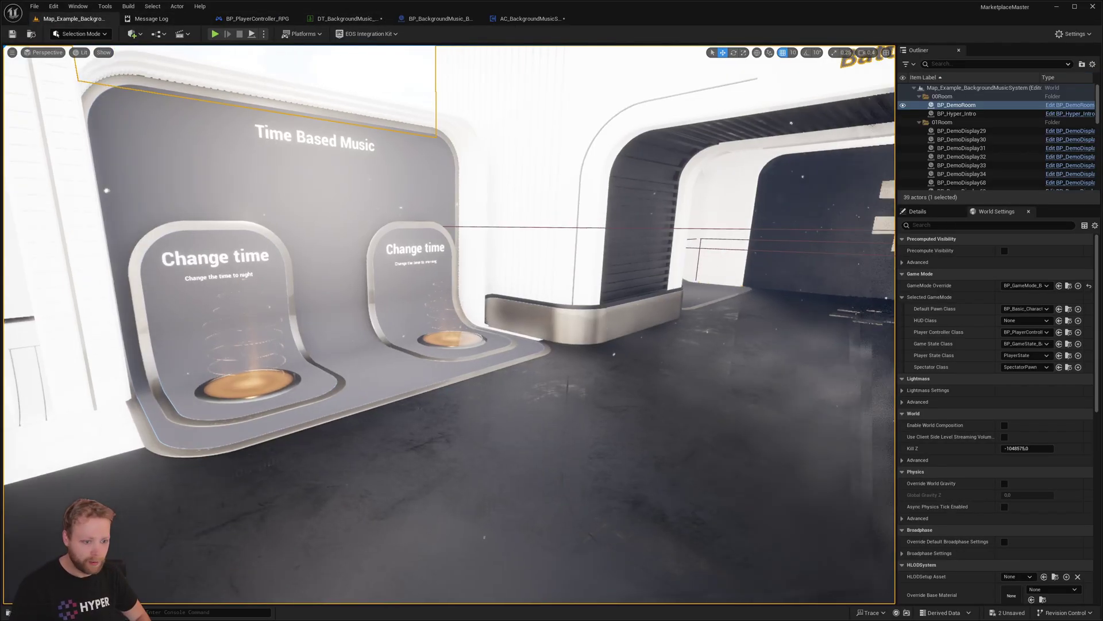
right_drag(745, 270, 769, 295)
key(g)
key(g)
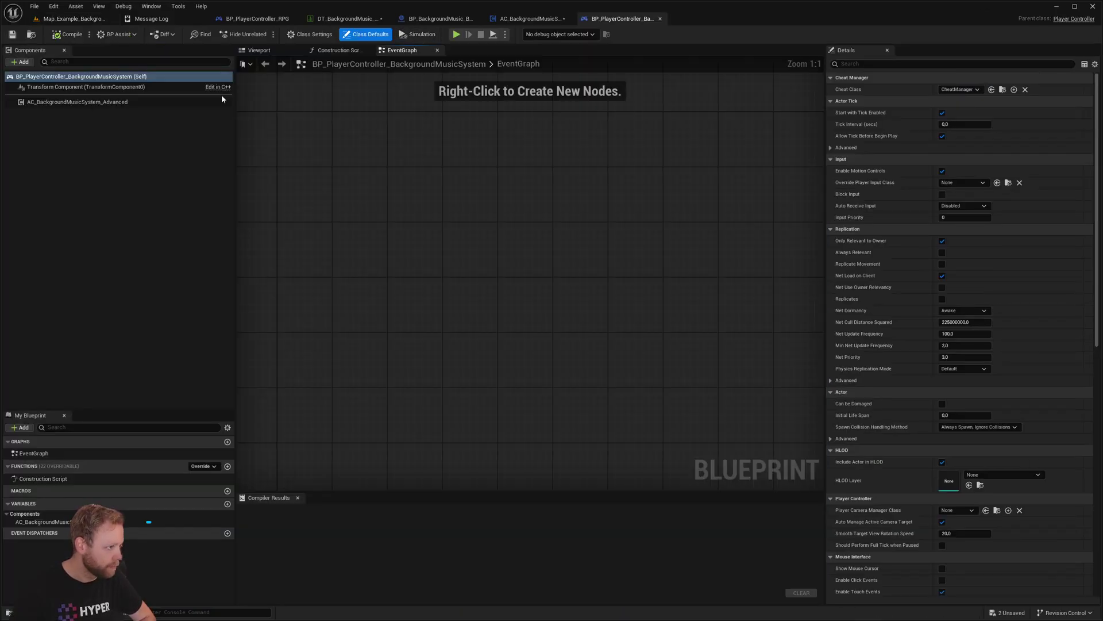
click(222, 101)
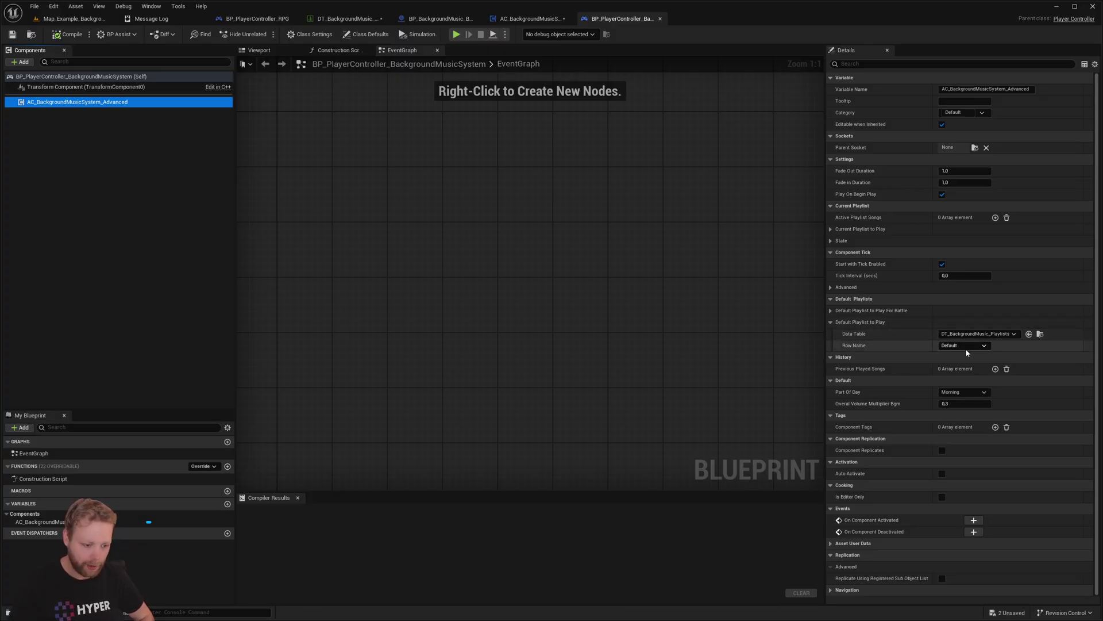
click(830, 310)
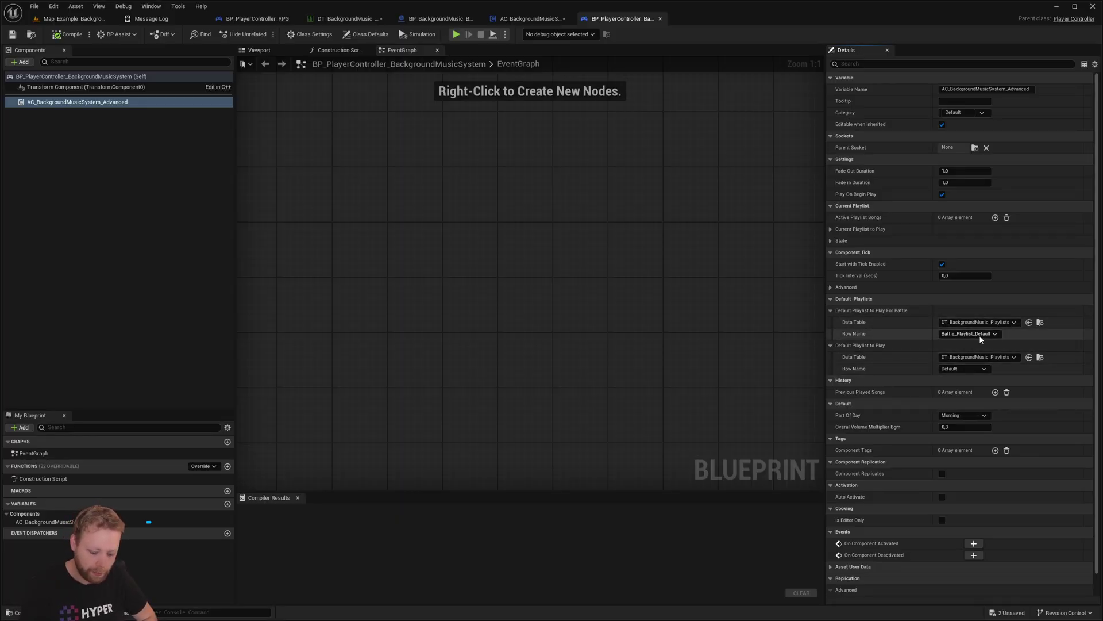
- Show the row choices for the default playlist on the AC_BackgroundMusicSystem_Advanced component, keeping the existing row
click(964, 369)
click(965, 368)
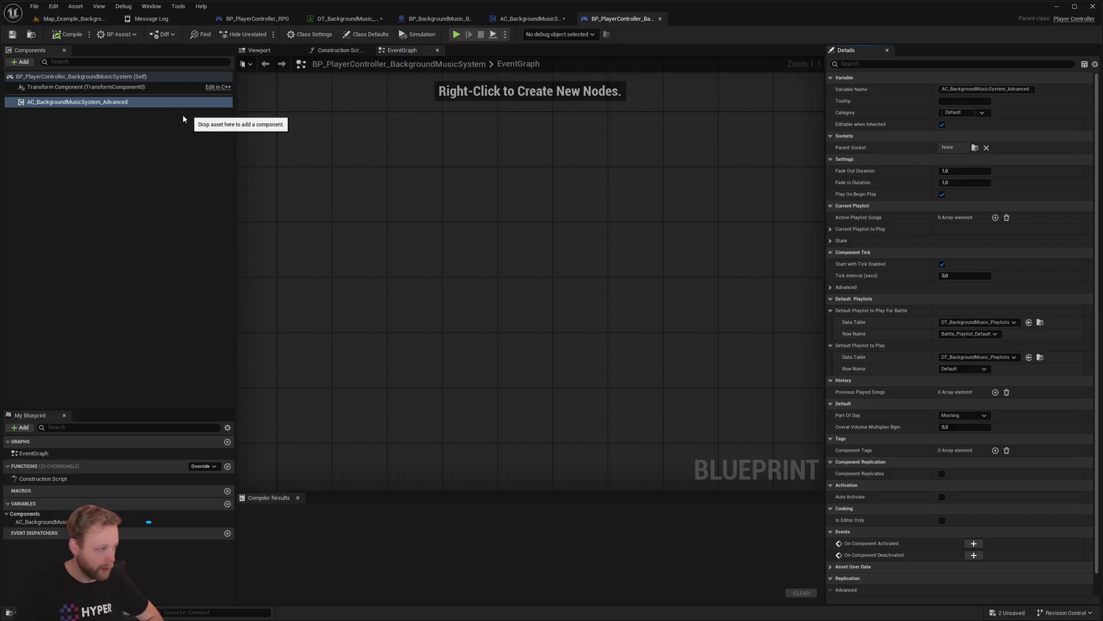
click(71, 103)
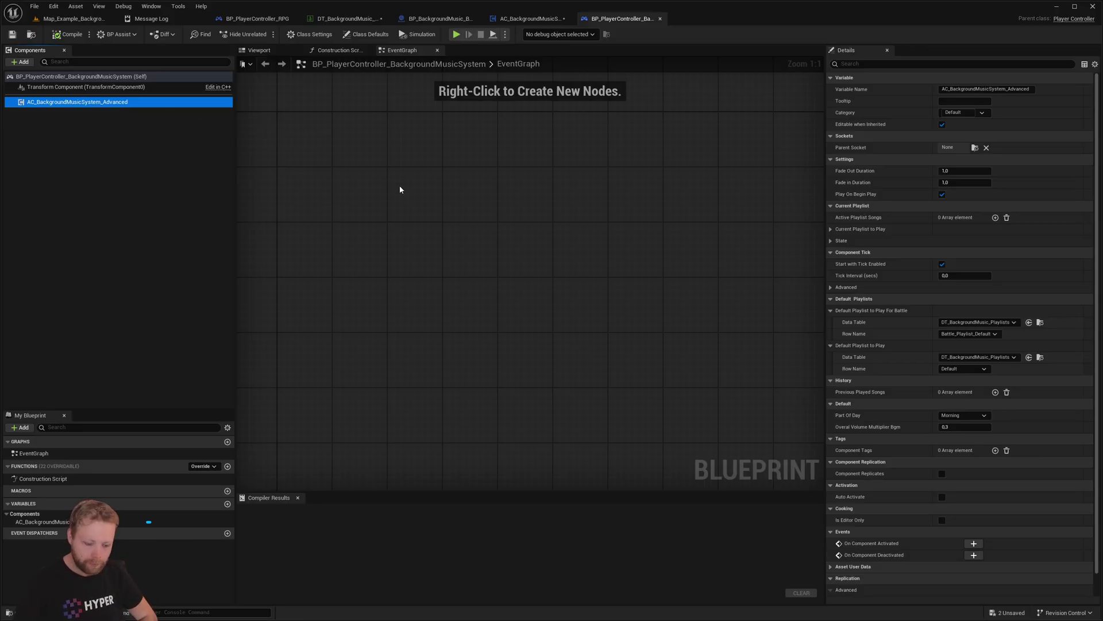
- Return to the example map and inspect the playlist row choices of the BP_BGM_Overlap_SetPlaylist actor
click(72, 19)
right_drag(389, 316, 345, 314)
key(w)
scroll(389, 317, up, 5)
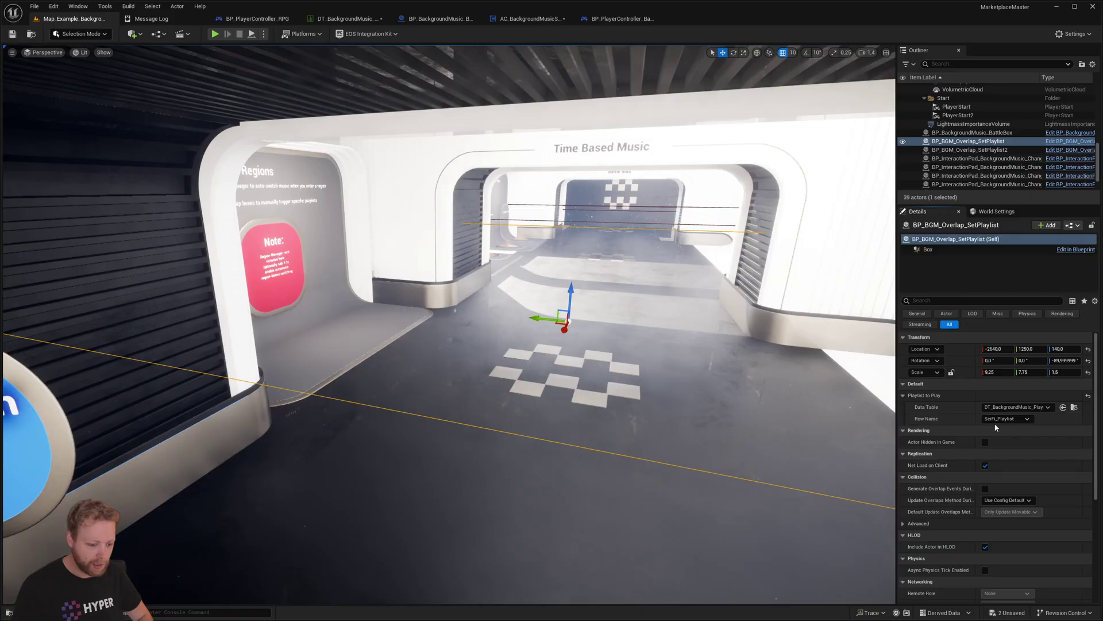
click(990, 420)
key(Escape)
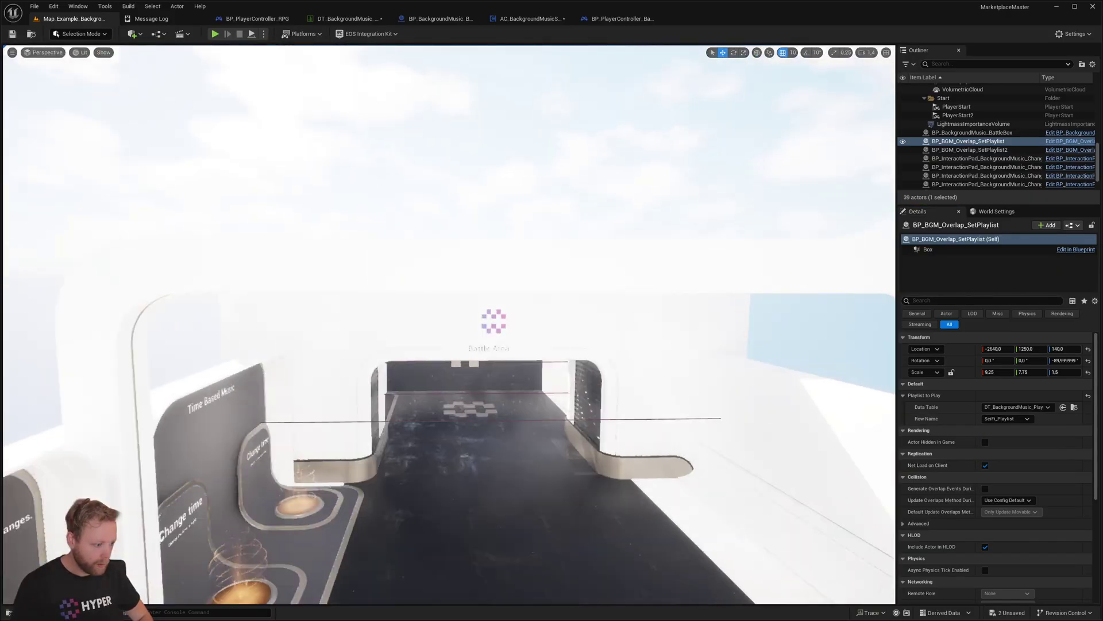
- Select the BP_BackgroundMusic_BattleBox actor in the battle area and open its blueprint's event graph
right_drag(754, 437, 633, 440)
click(632, 433)
click(633, 433)
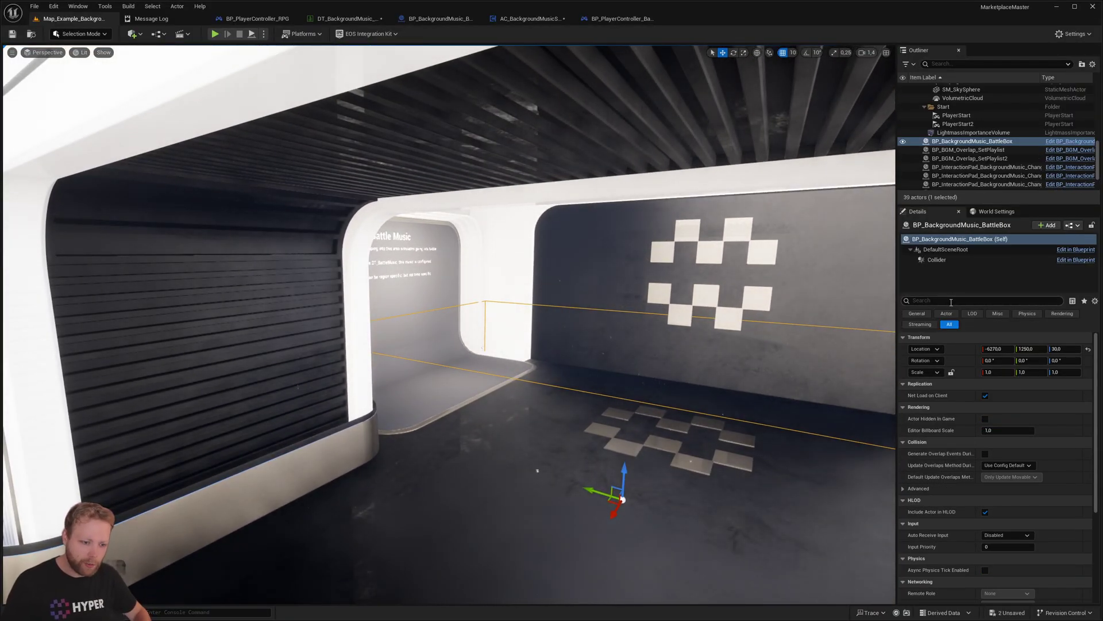
click(1060, 142)
scroll(566, 271, down, 2)
right_drag(464, 188, 528, 216)
scroll(529, 217, down, 2)
right_drag(586, 181, 522, 281)
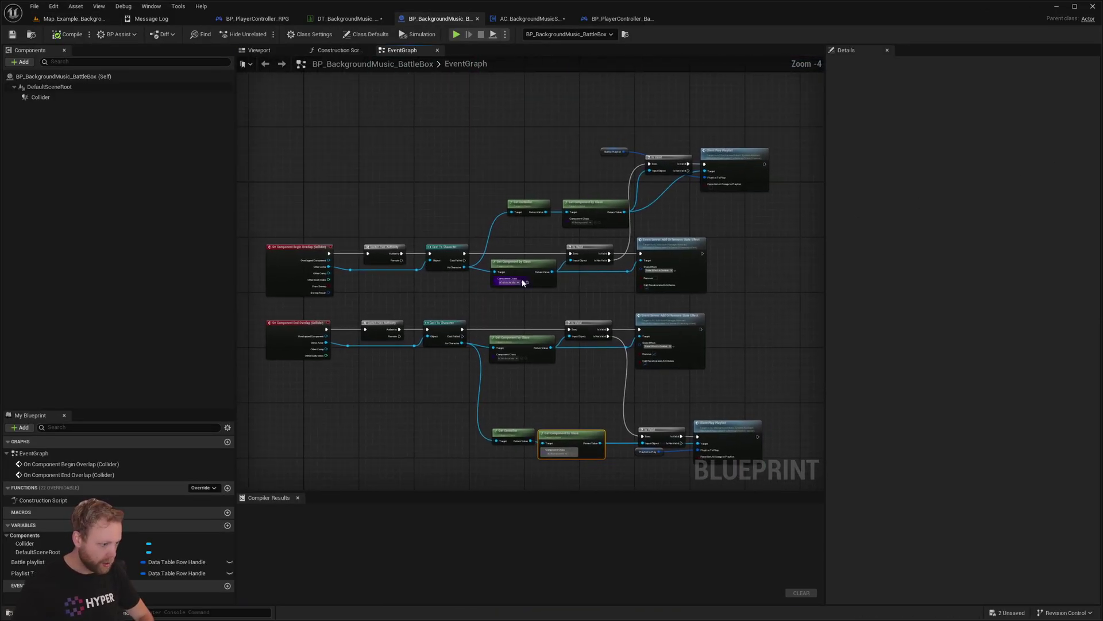
- Examine the begin-overlap nodes that pass Battle Playlist to Client Play Playlist
scroll(522, 281, up, 4)
right_drag(566, 319, 366, 405)
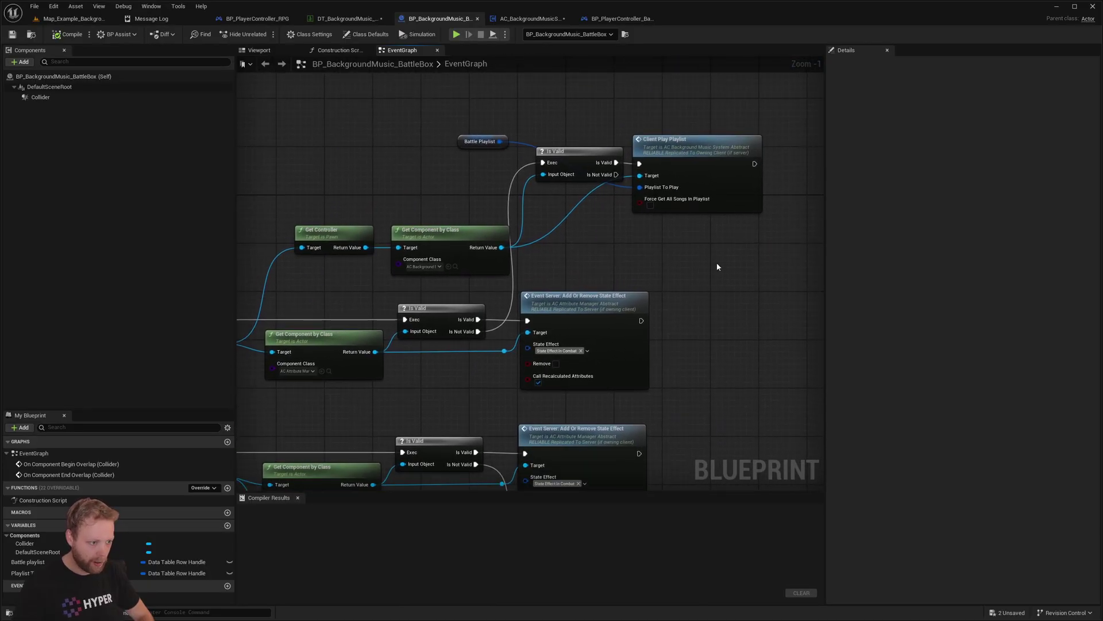
right_drag(582, 267, 708, 318)
drag(492, 142, 719, 222)
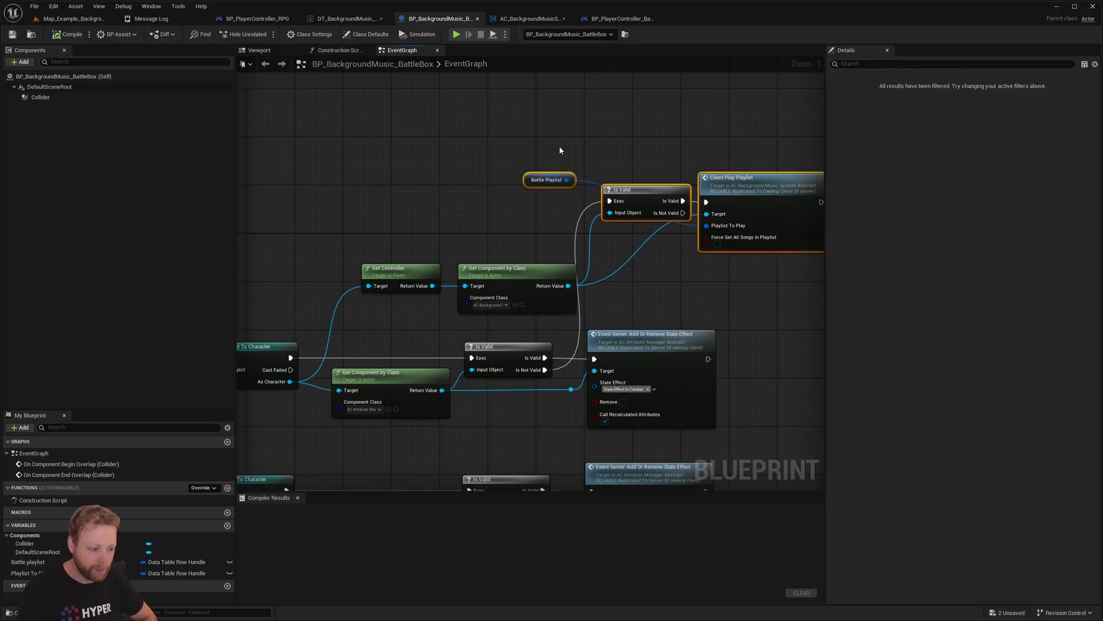
right_drag(551, 162, 613, 9)
- Examine the begin-overlap nodes that add the State Effect In Combat through the character's attribute manager component
drag(811, 268, 343, 183)
right_drag(410, 178, 462, 156)
click(754, 279)
drag(754, 279, 345, 164)
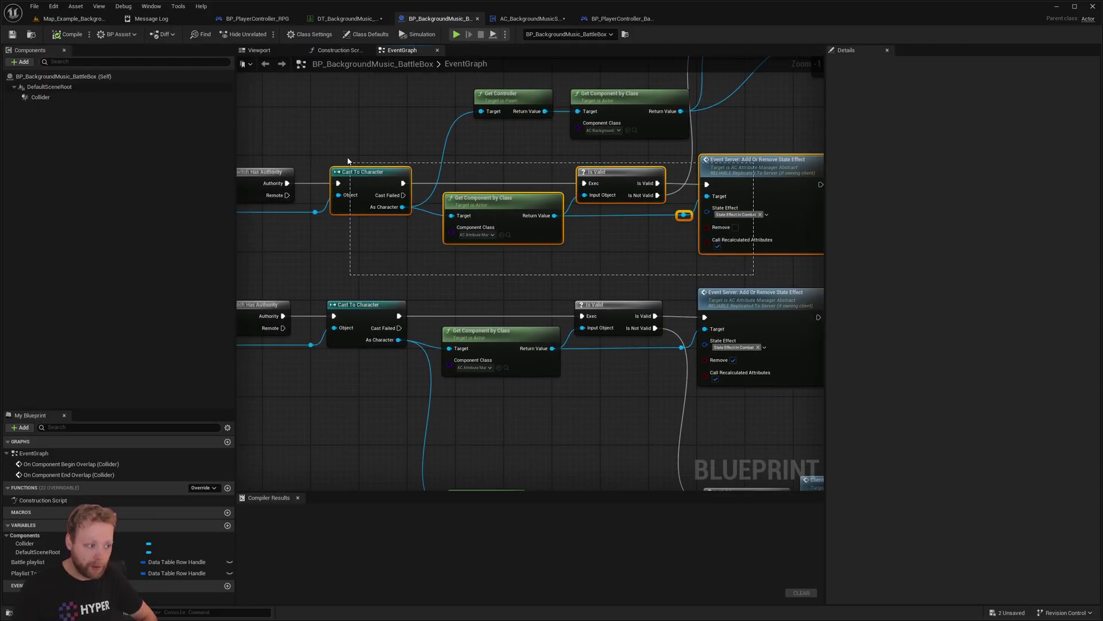
right_drag(459, 161, 430, 182)
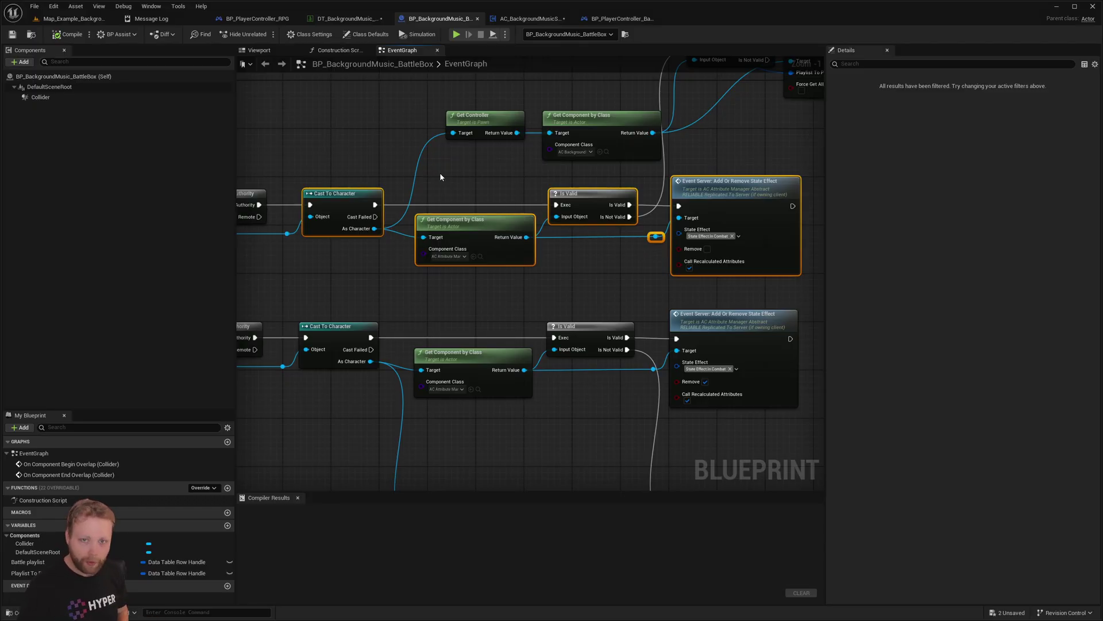
right_drag(548, 211, 530, 227)
click(581, 299)
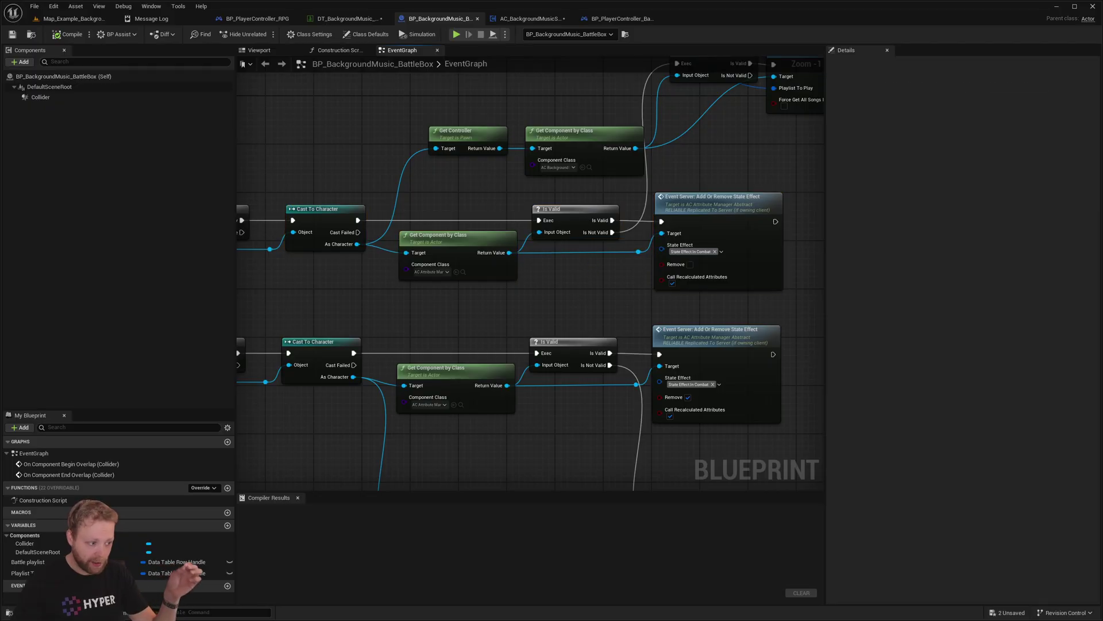
right_drag(450, 275, 404, 306)
scroll(456, 288, up, 1)
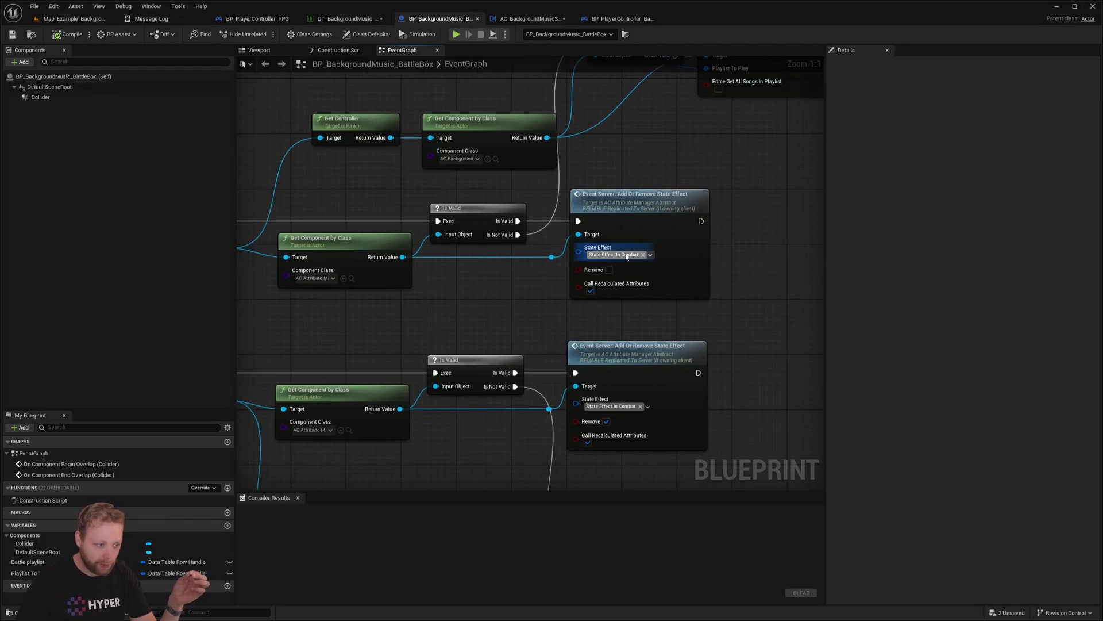
- Examine the end-overlap logic that removes the combat state effect or plays Playlist to Play without an attribute manager
right_drag(546, 309, 577, 174)
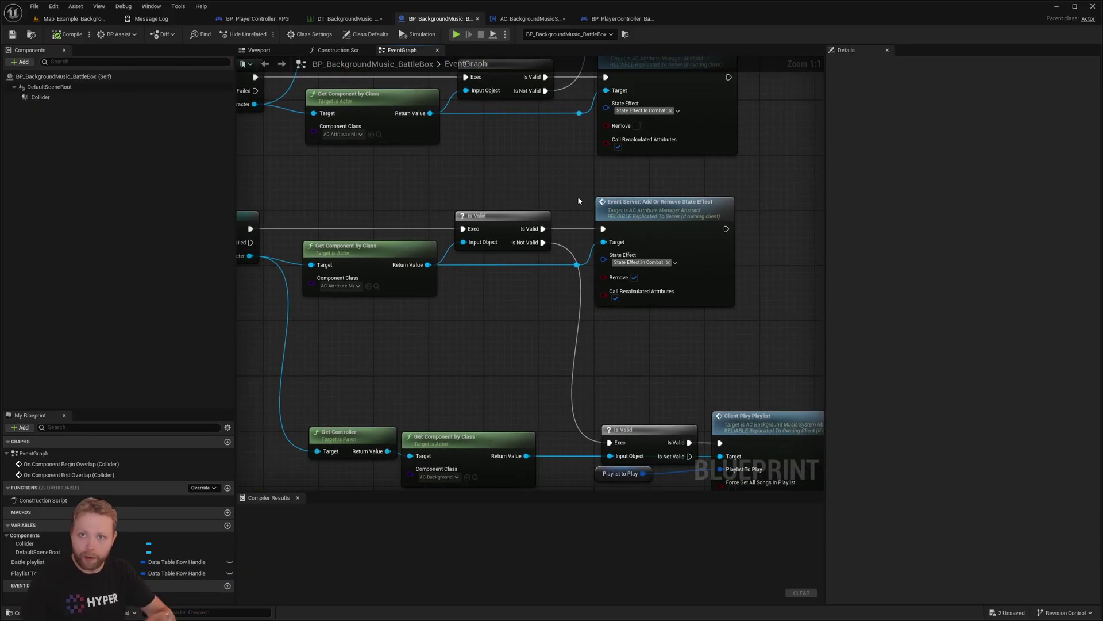
right_drag(728, 354, 750, 262)
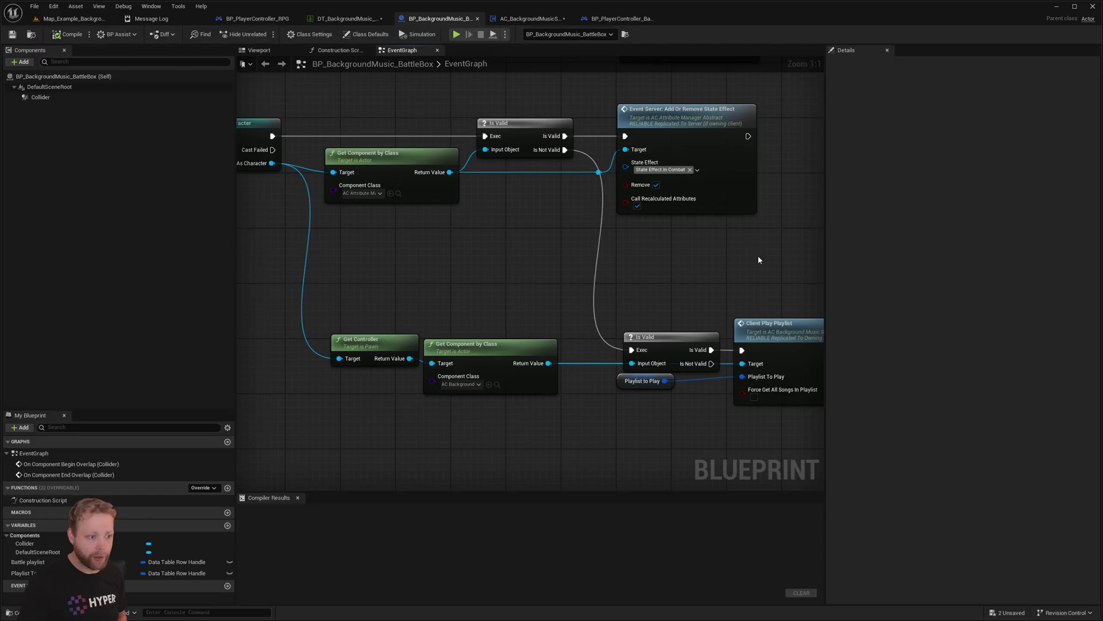
click(708, 202)
right_drag(564, 243, 585, 348)
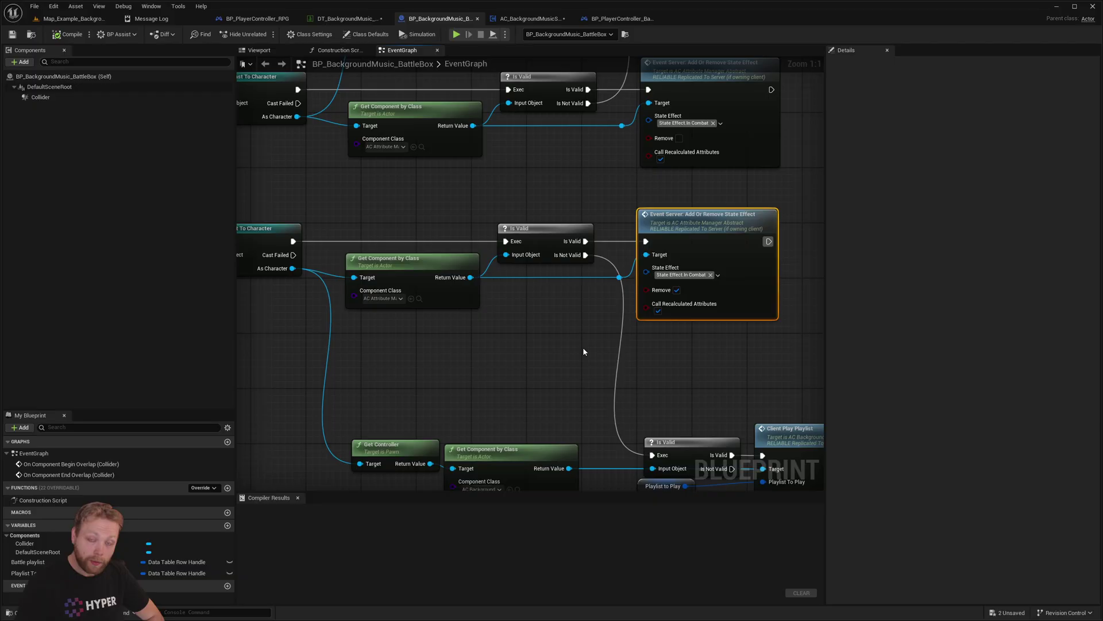
right_drag(435, 304, 591, 360)
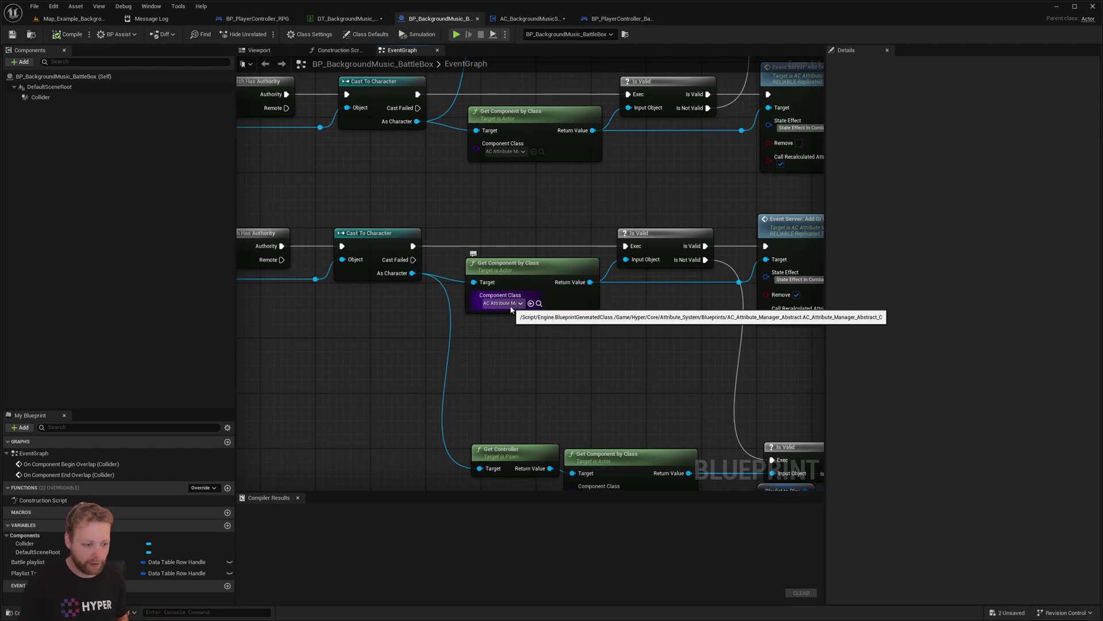
right_drag(546, 328, 540, 284)
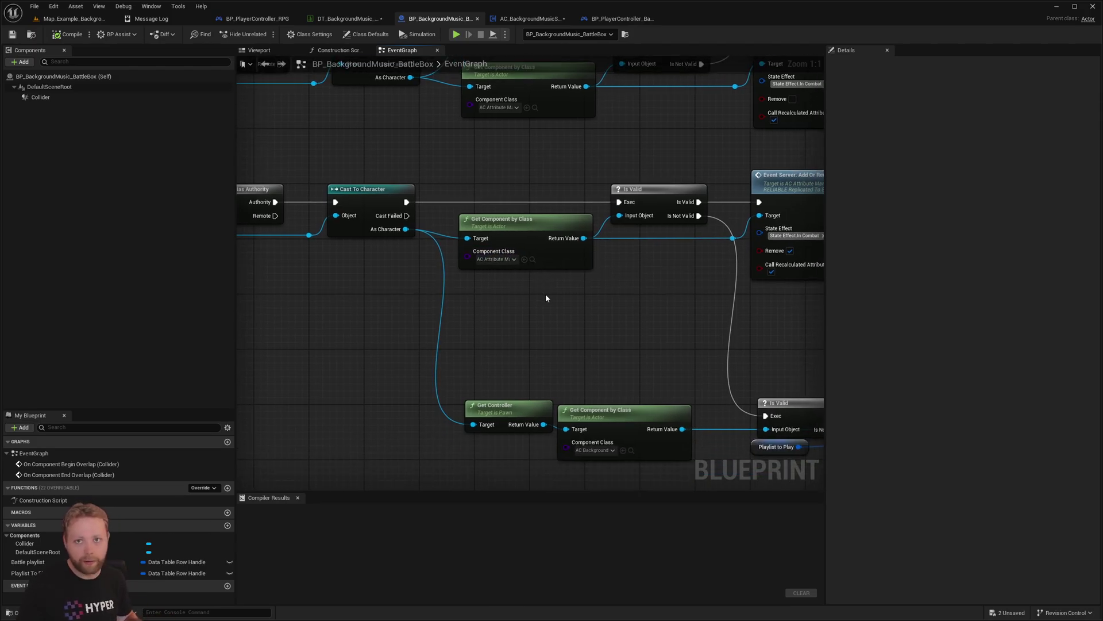
scroll(568, 288, down, 2)
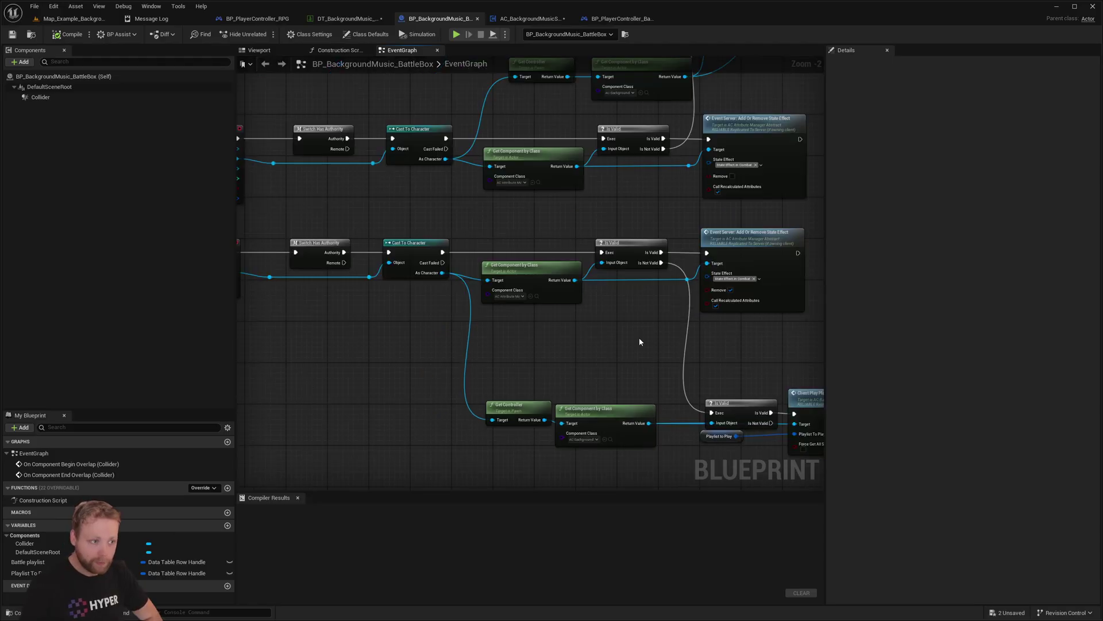
- Switch to the AC_BackgroundMusicSystem_Advanced blueprint and locate the Get Attribute Manager node in In Combat Event Binding
click(531, 20)
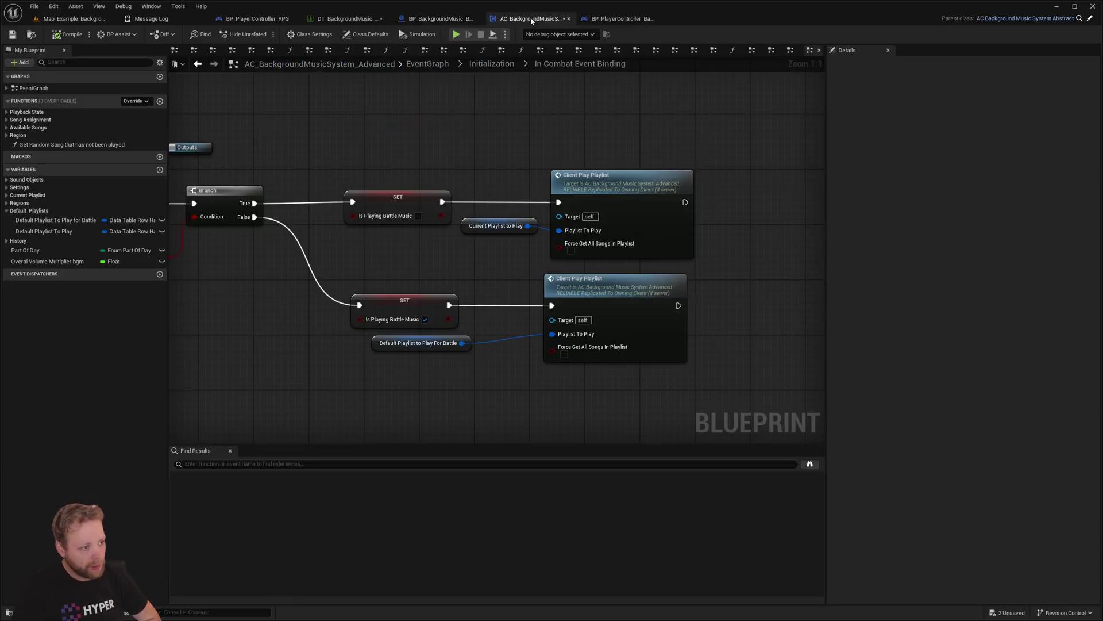
scroll(516, 172, down, 2)
right_drag(507, 155, 774, 203)
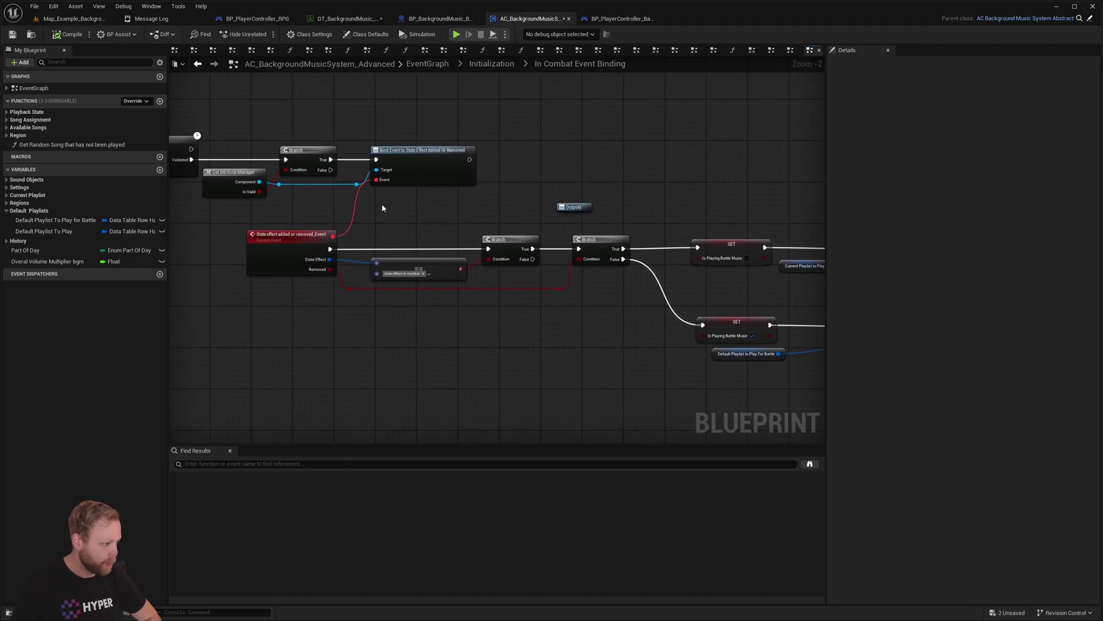
scroll(423, 288, up, 2)
right_drag(256, 207, 465, 286)
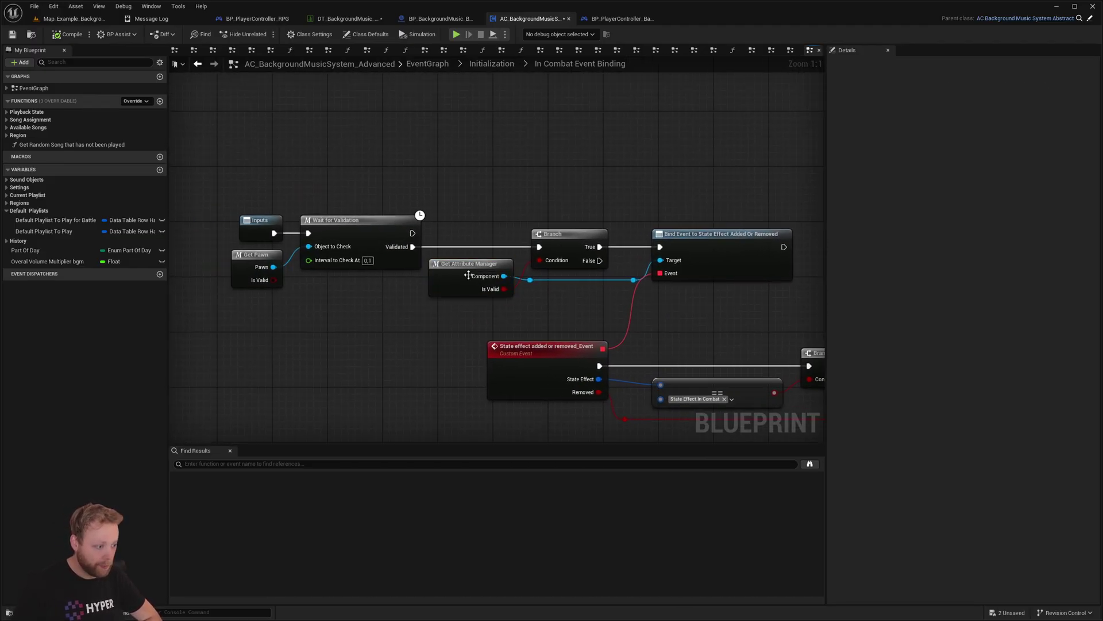
click(452, 280)
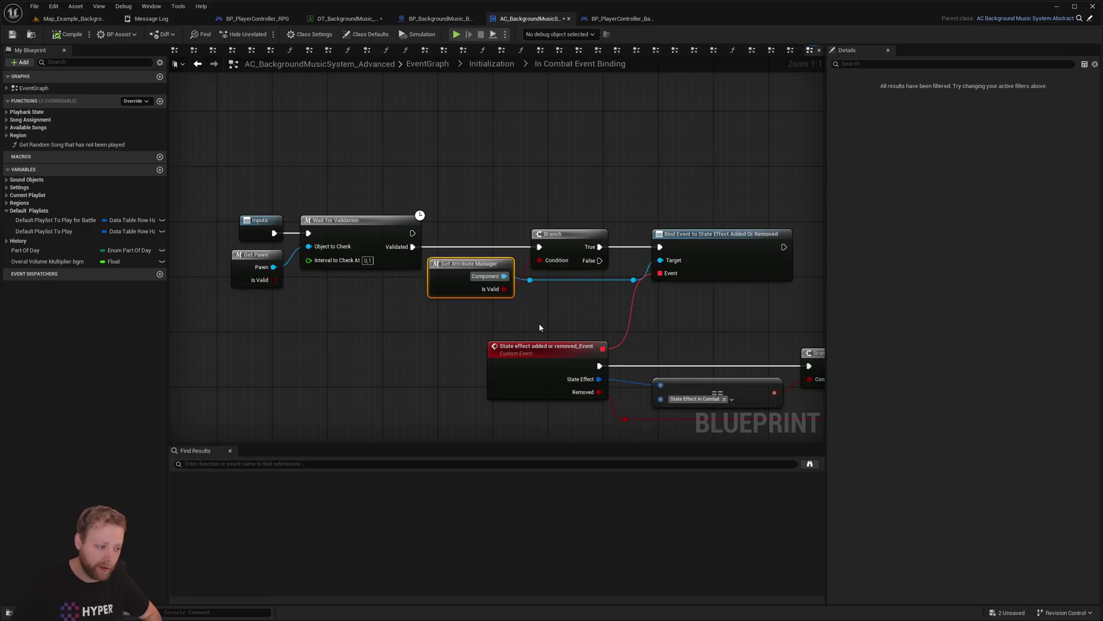
- Follow the state effect added or removed event through its State Effect In Combat comparison to the branches
right_drag(720, 249, 648, 226)
click(677, 245)
right_drag(708, 287, 619, 189)
click(682, 278)
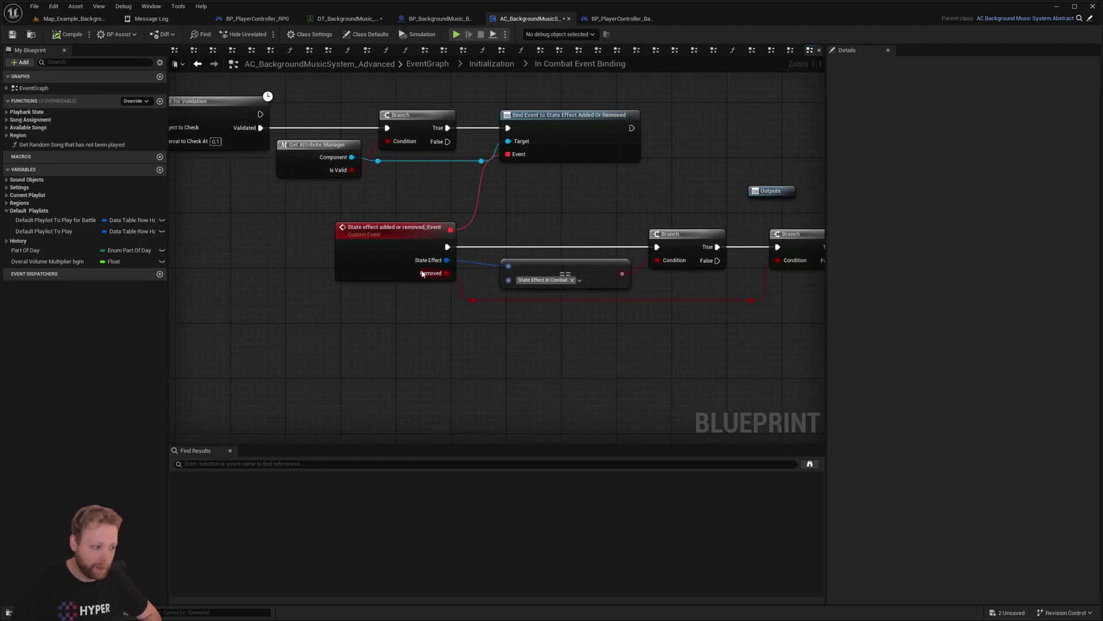
right_drag(586, 308, 493, 269)
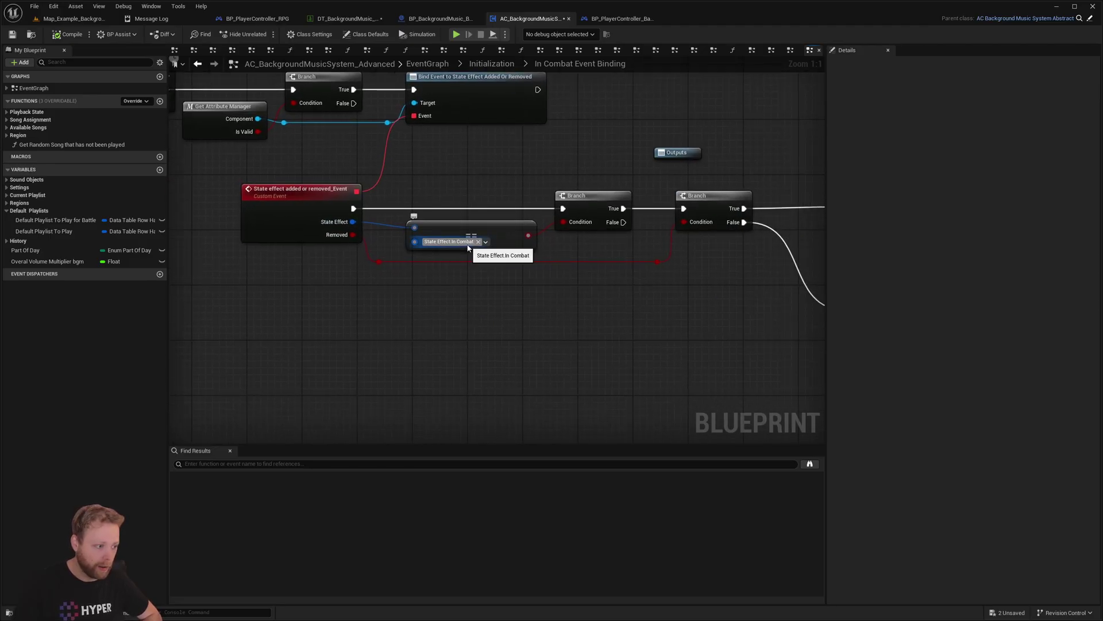
right_drag(596, 256, 506, 257)
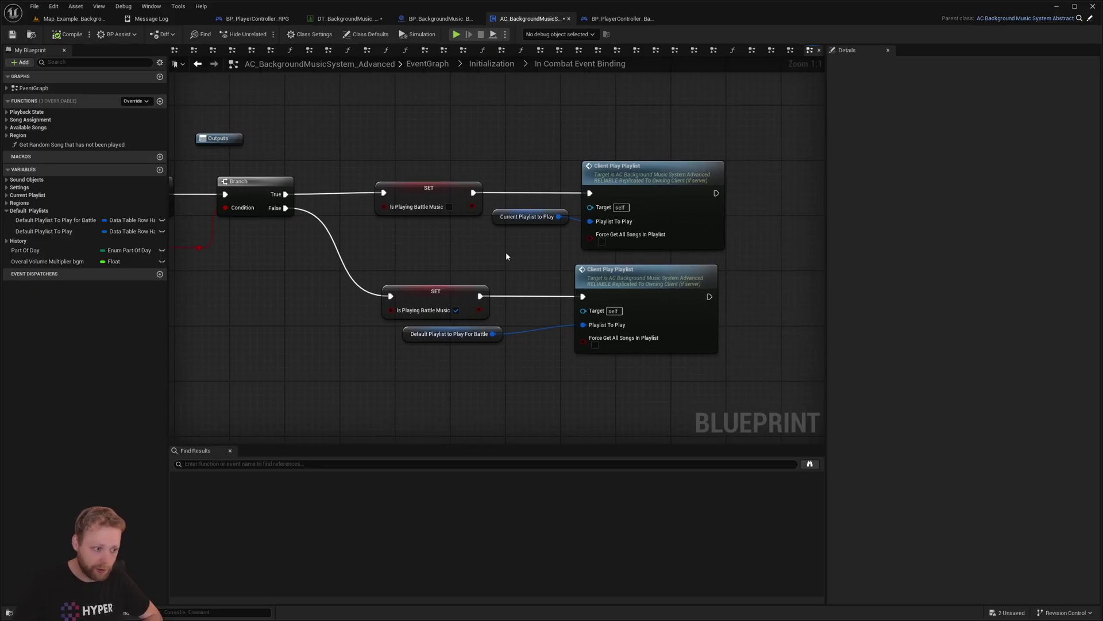
- Inspect the branch outputs that play Default Playlist to Play For Battle or Current Playlist to Play
drag(499, 250, 506, 265)
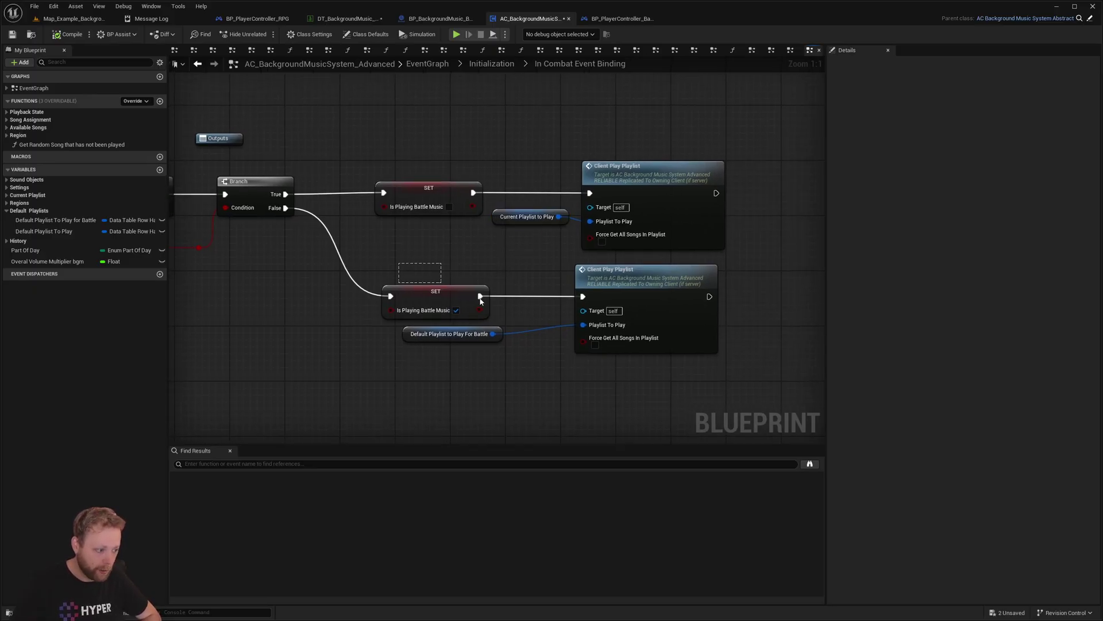
drag(480, 300, 578, 404)
click(576, 405)
click(430, 335)
right_drag(530, 287, 520, 321)
click(519, 290)
drag(505, 193, 630, 255)
click(519, 201)
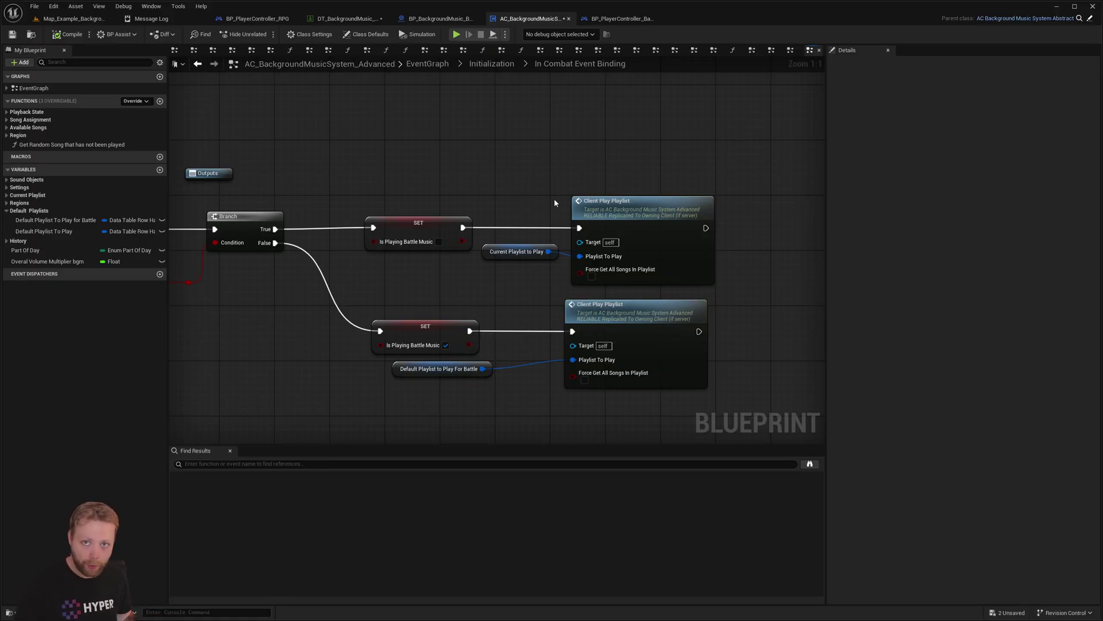
- Trace the combat binding graph again from its inputs to the two Client Play Playlist calls
scroll(522, 177, down, 4)
right_drag(716, 327, 802, 362)
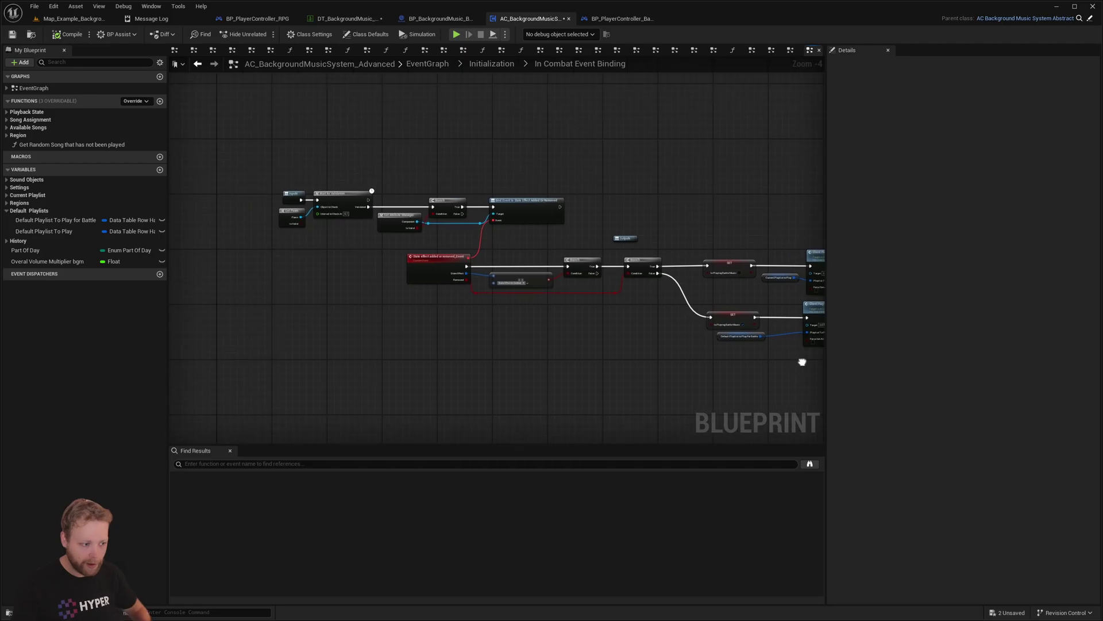
scroll(574, 277, up, 5)
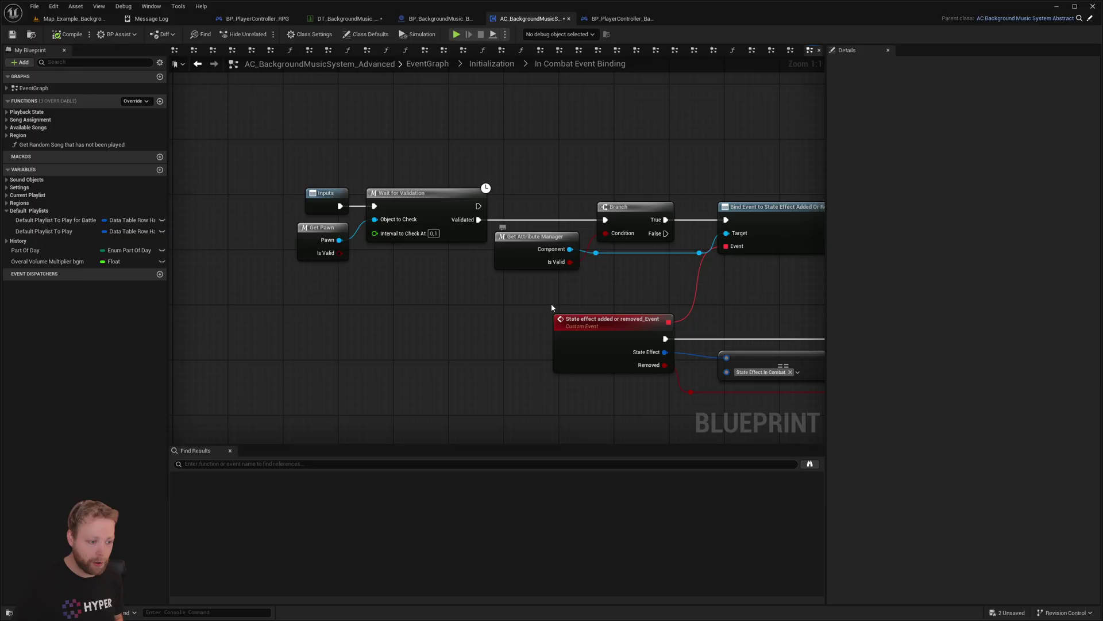
right_drag(552, 308, 315, 210)
right_drag(530, 220, 225, 192)
right_drag(744, 264, 393, 242)
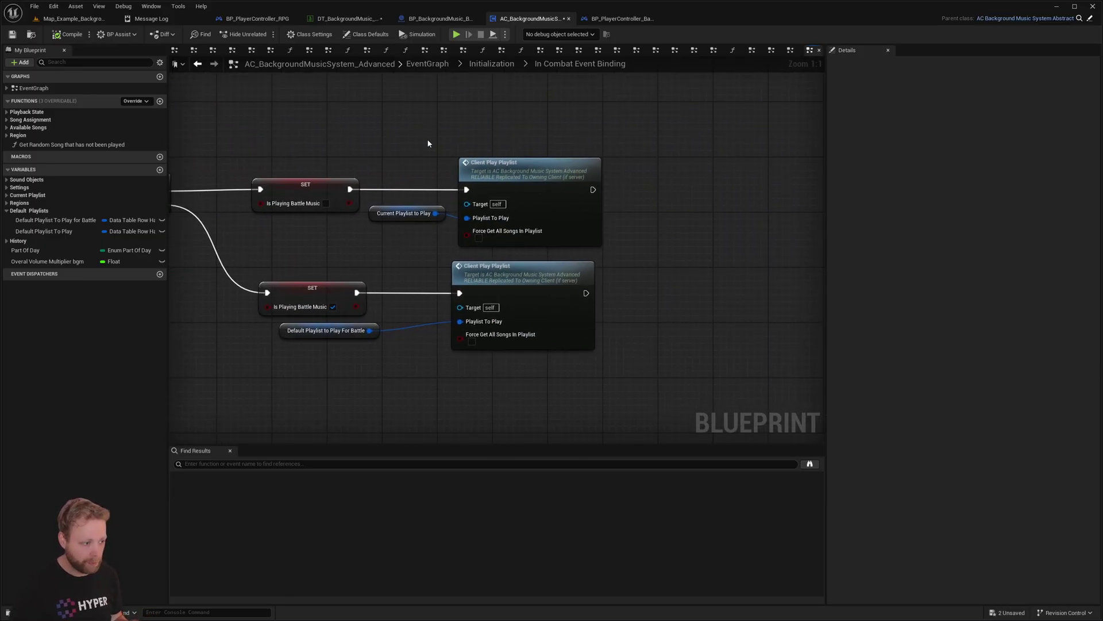
drag(429, 143, 517, 245)
drag(596, 374, 312, 291)
right_drag(409, 266, 568, 316)
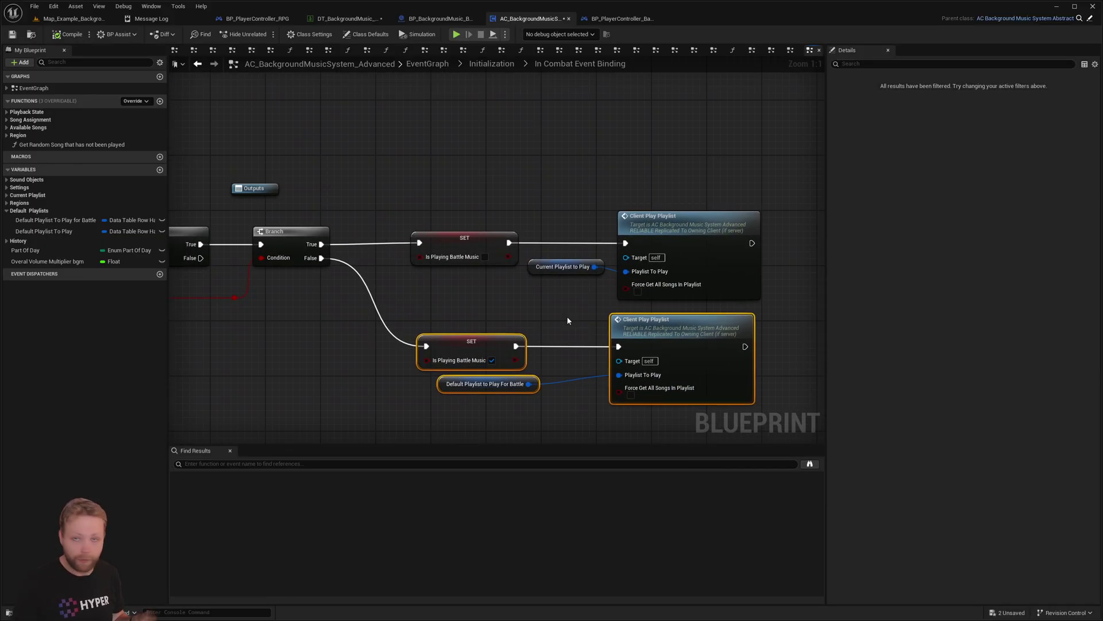
click(567, 320)
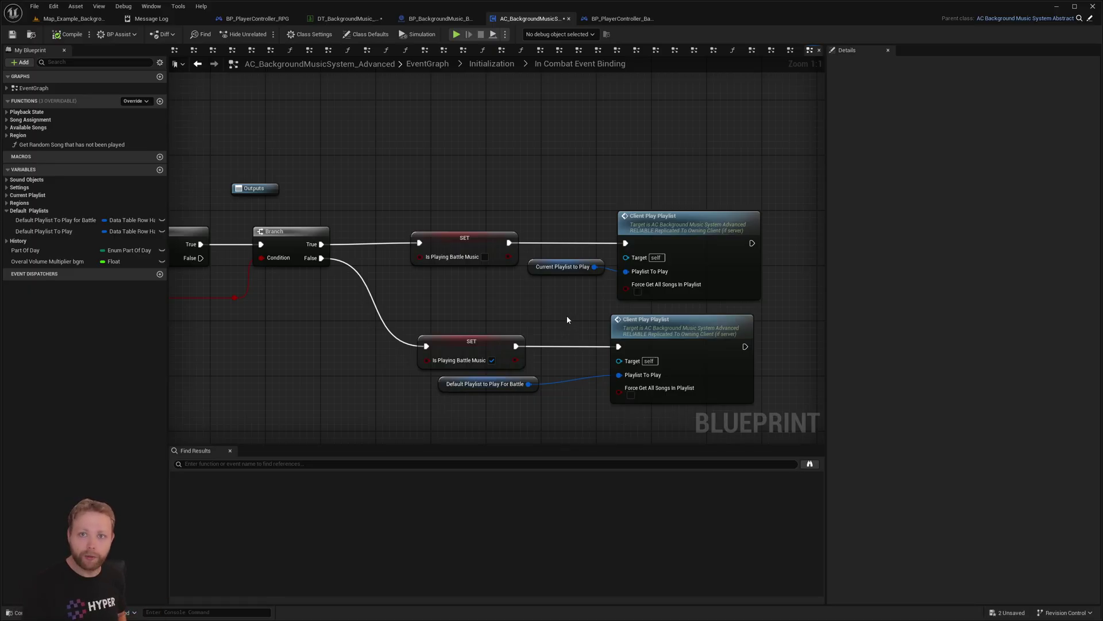
- Open the BP_GameState_BackgroundMusicSystem blueprint and show the settings of its AC_GameState_Time_Advanced component
right_drag(449, 277, 822, 274)
scroll(598, 259, down, 3)
right_drag(563, 239, 634, 255)
drag(634, 255, 377, 180)
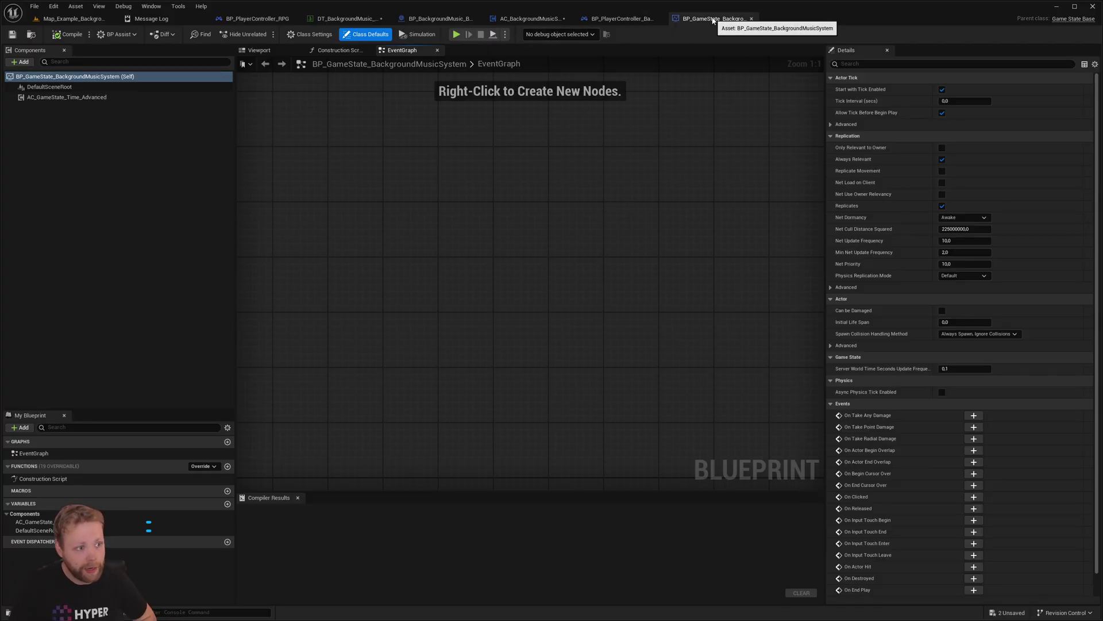
click(81, 99)
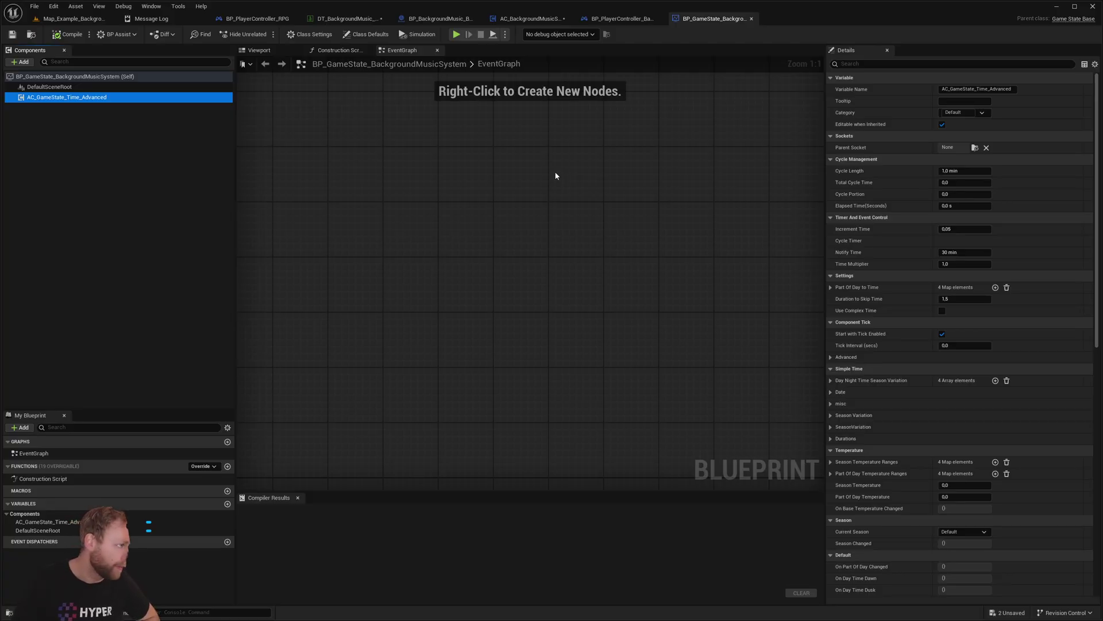
click(587, 207)
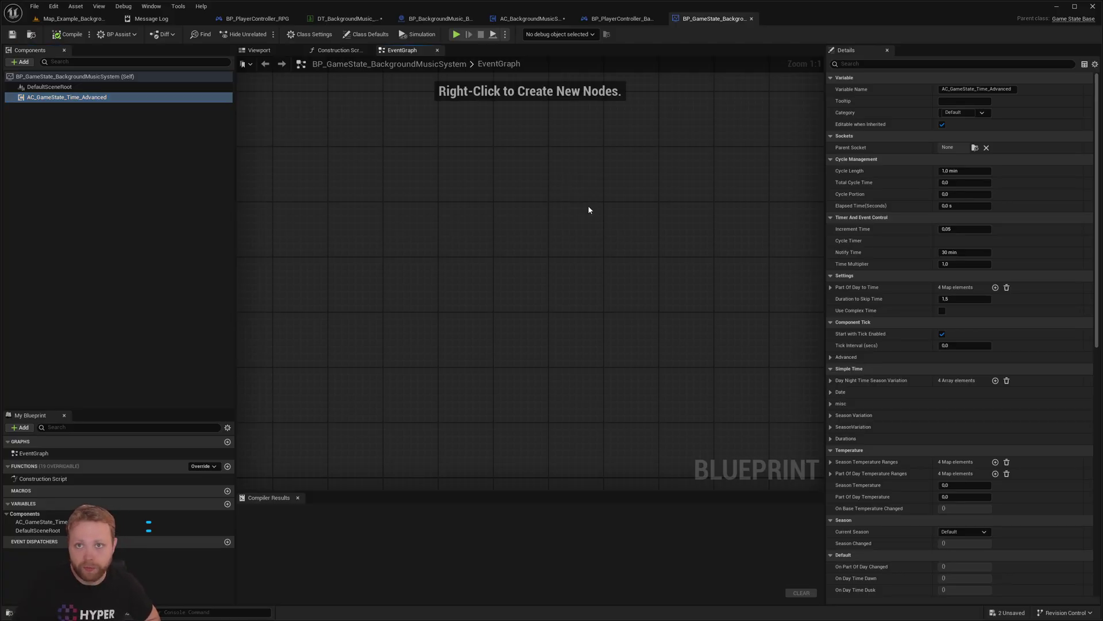
- View the Time Based Music change-time pads in the example map, rechecking the game state's time component in between
click(70, 18)
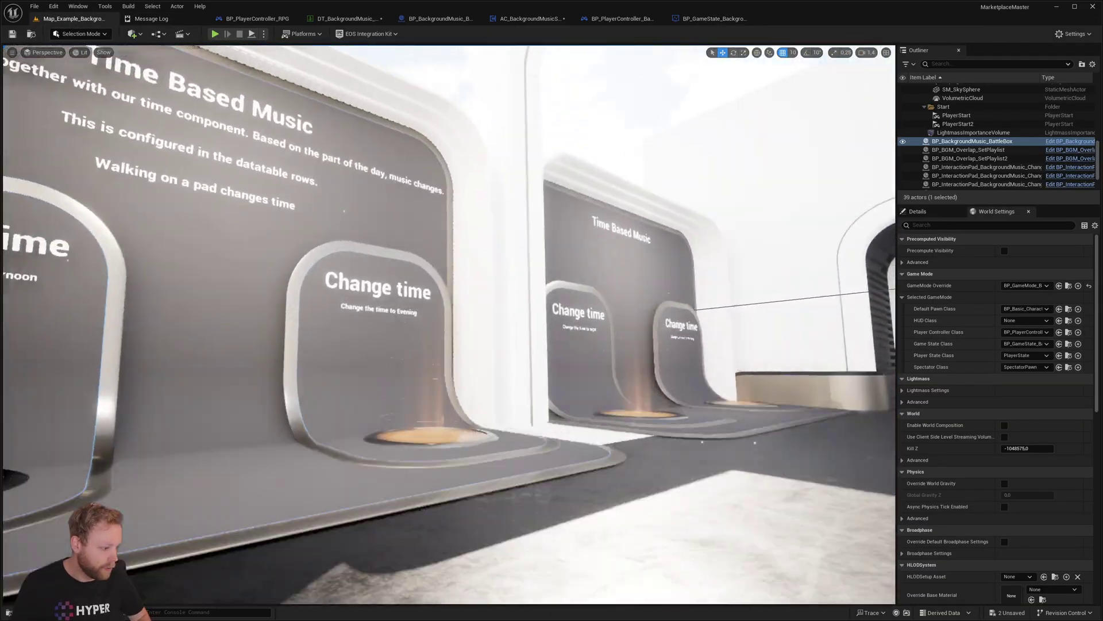
scroll(447, 268, down, 1)
right_drag(447, 269, 382, 310)
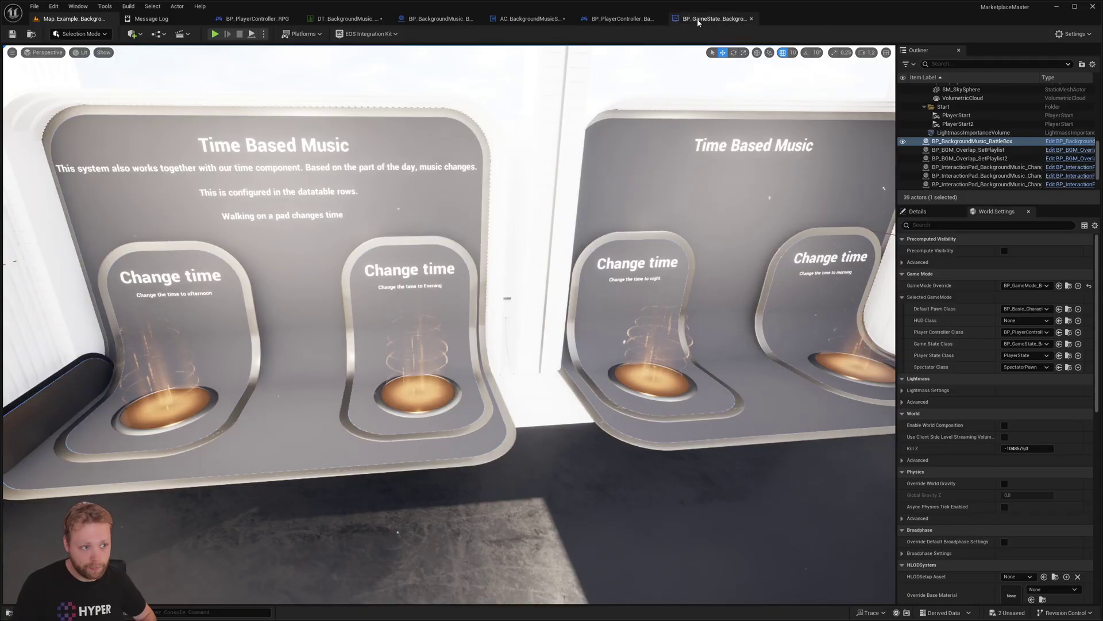
click(713, 18)
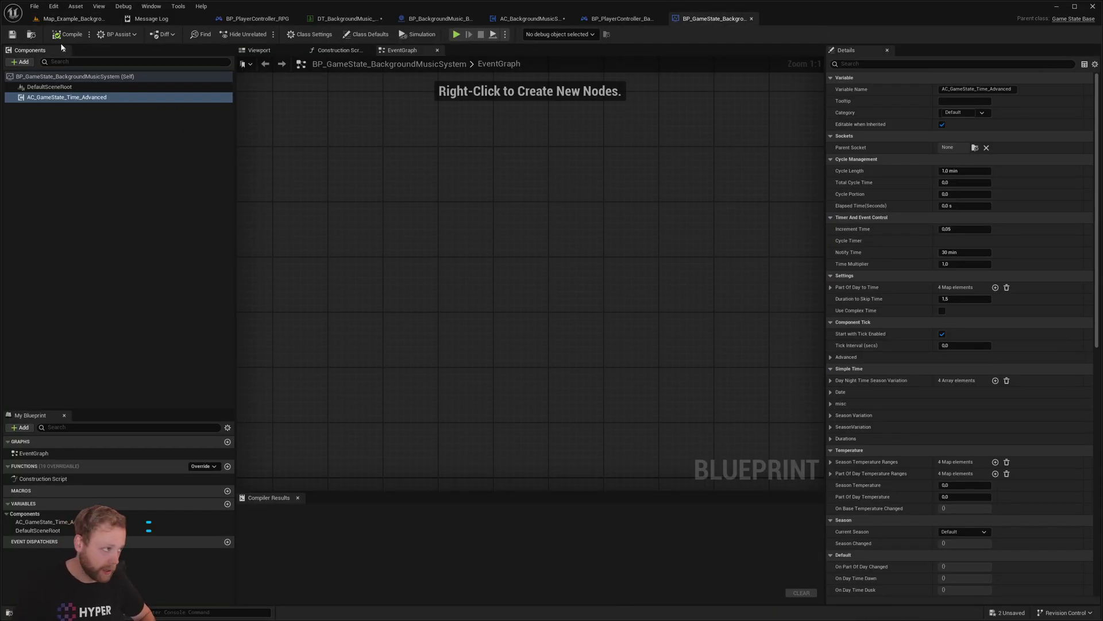
click(85, 21)
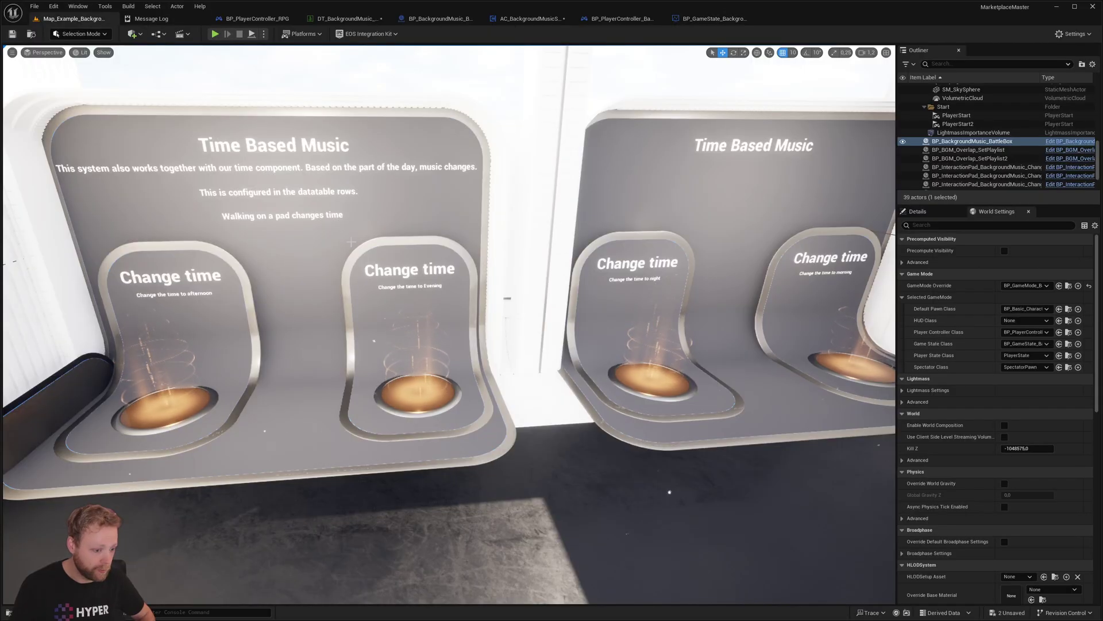
right_drag(355, 242, 379, 222)
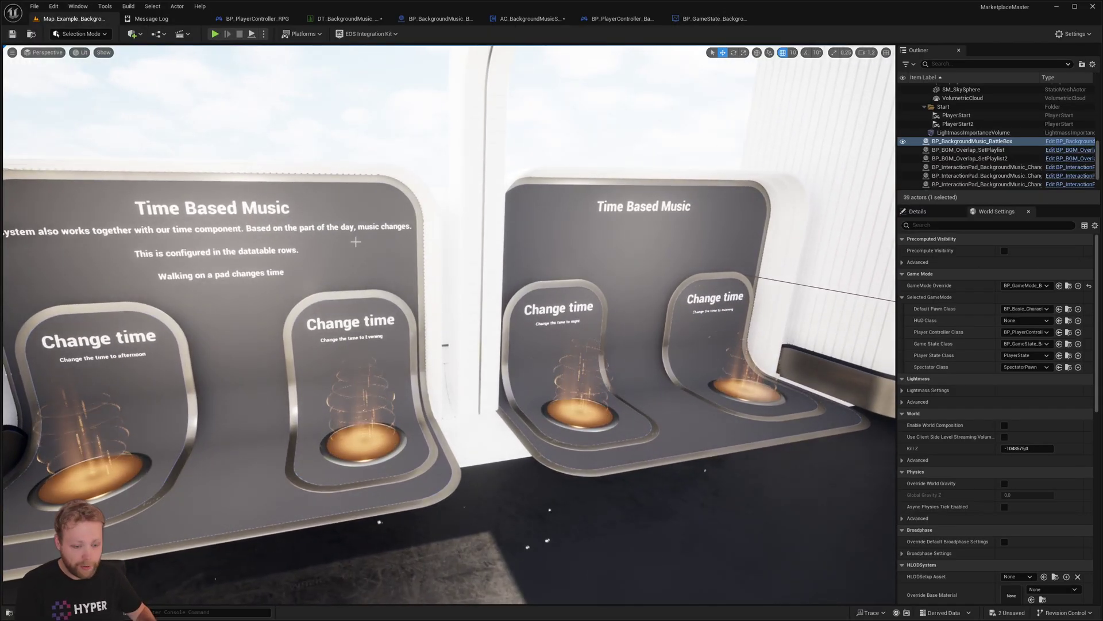